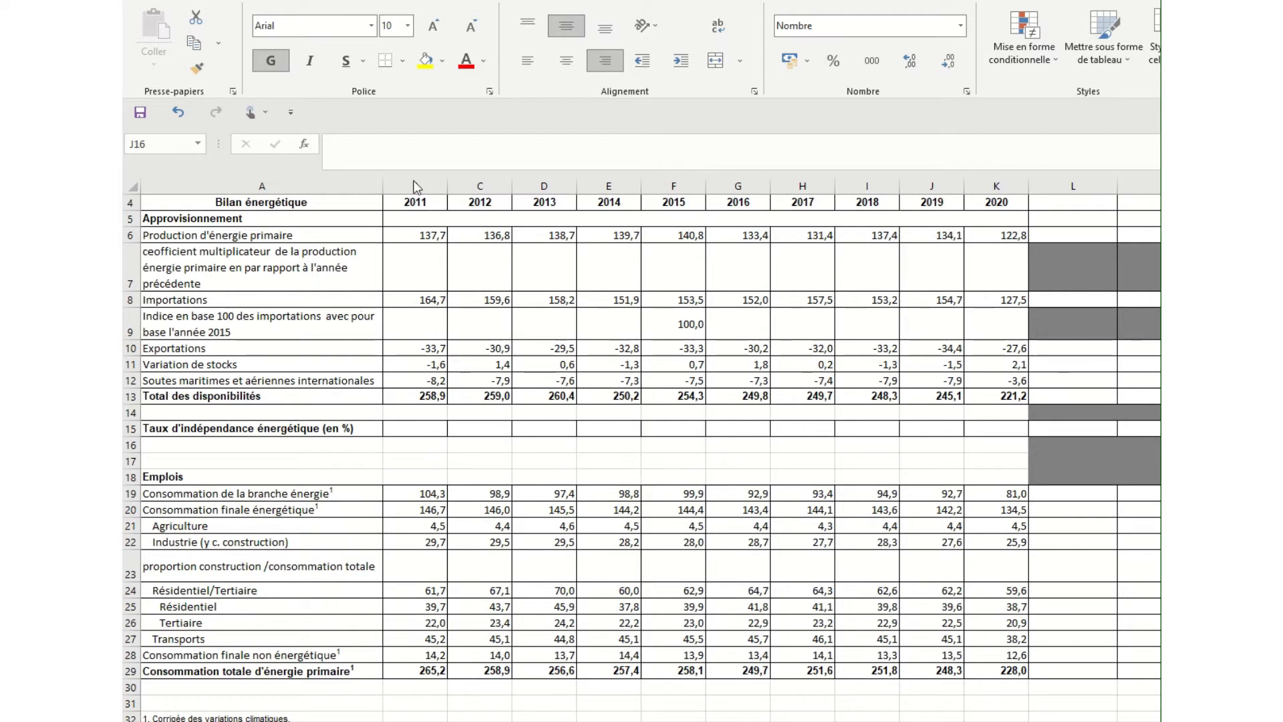
- Try fewer and more decimals on the 2011 Total des disponibilités in B13, then restore one decimal
click(421, 425)
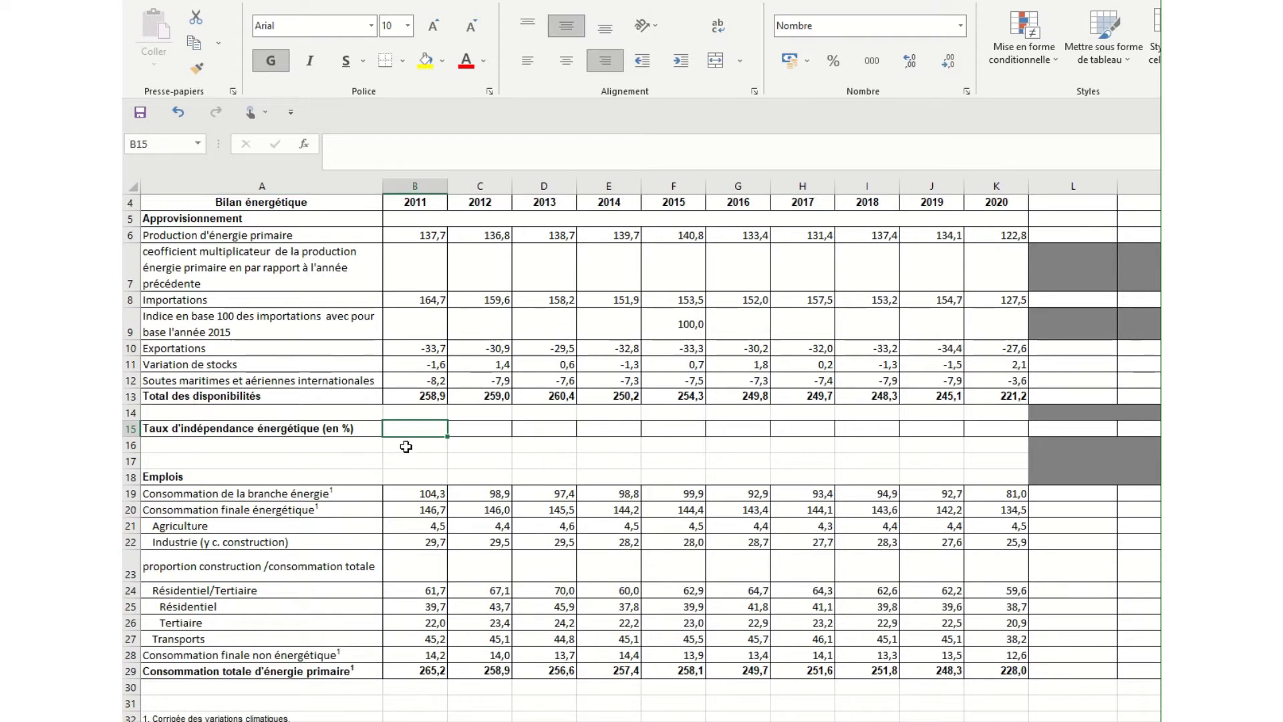
click(419, 397)
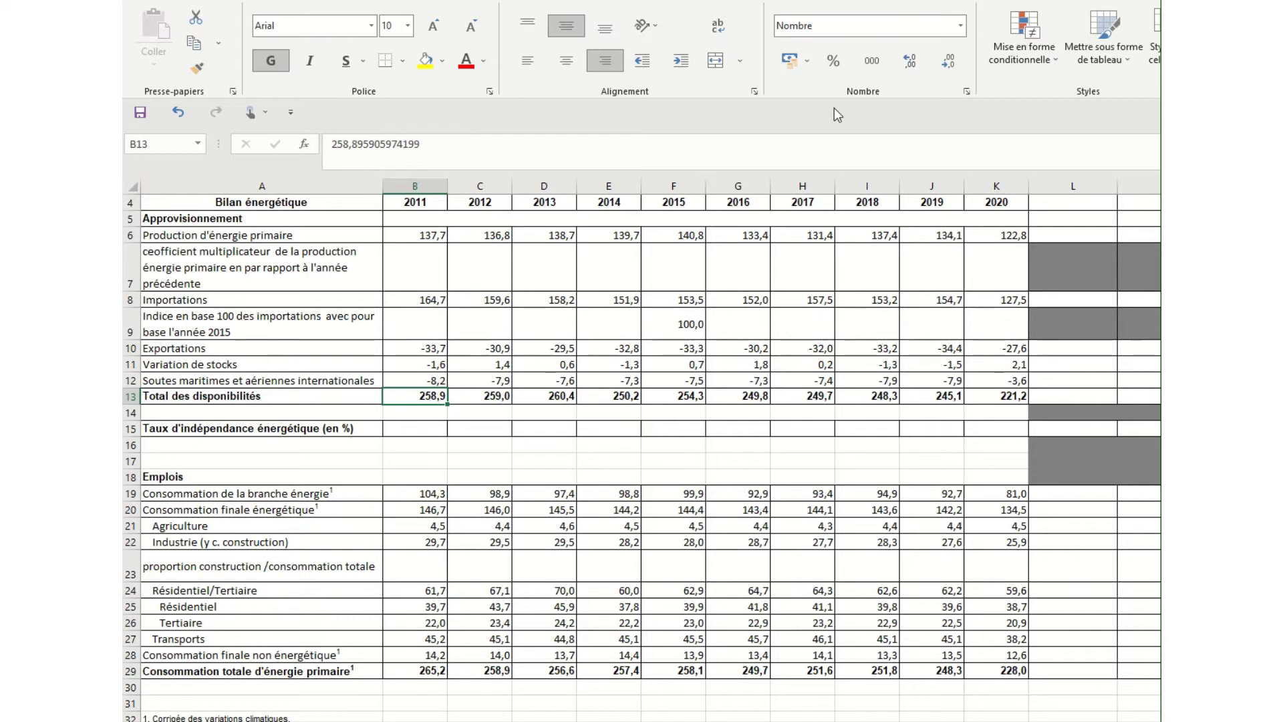
click(950, 63)
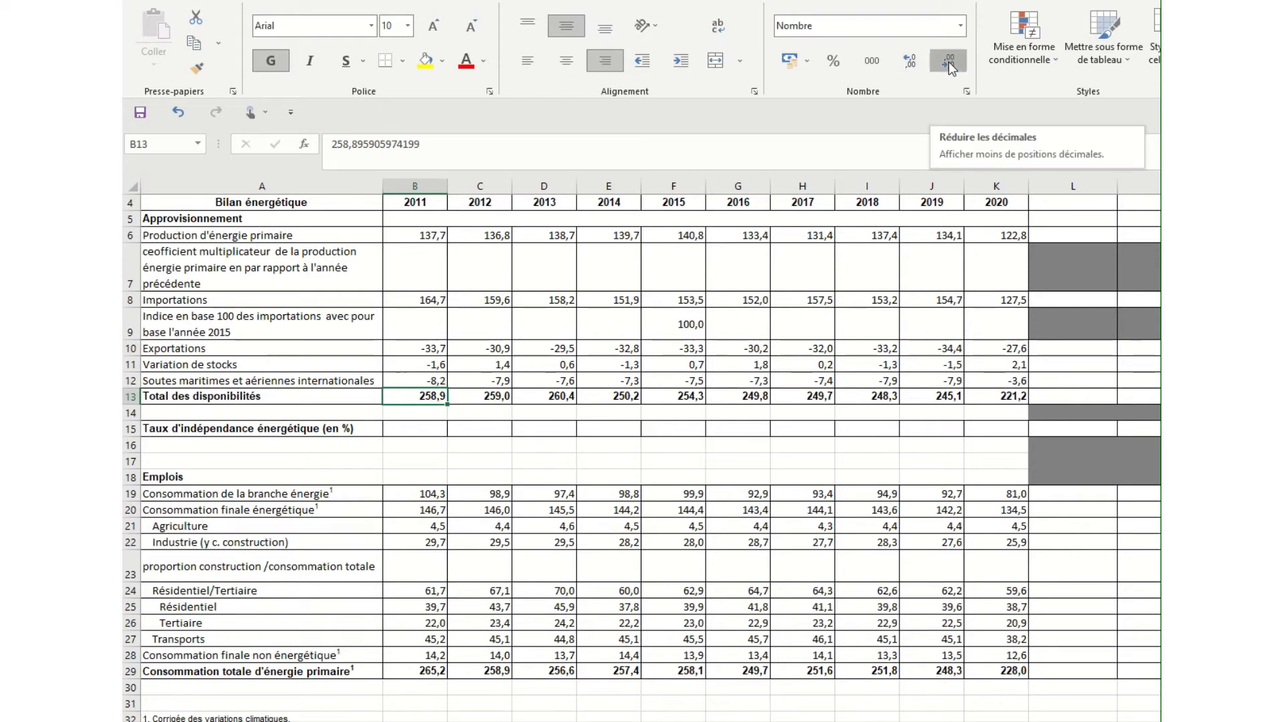
click(914, 69)
click(914, 70)
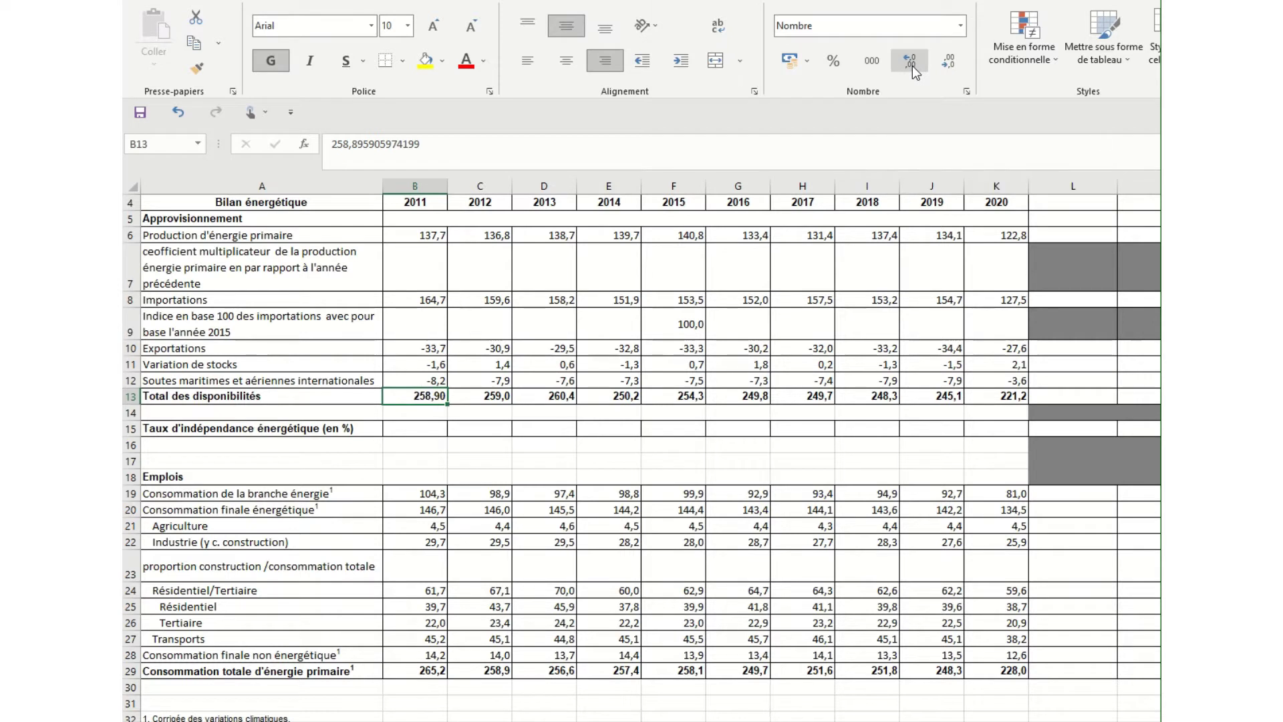
click(951, 69)
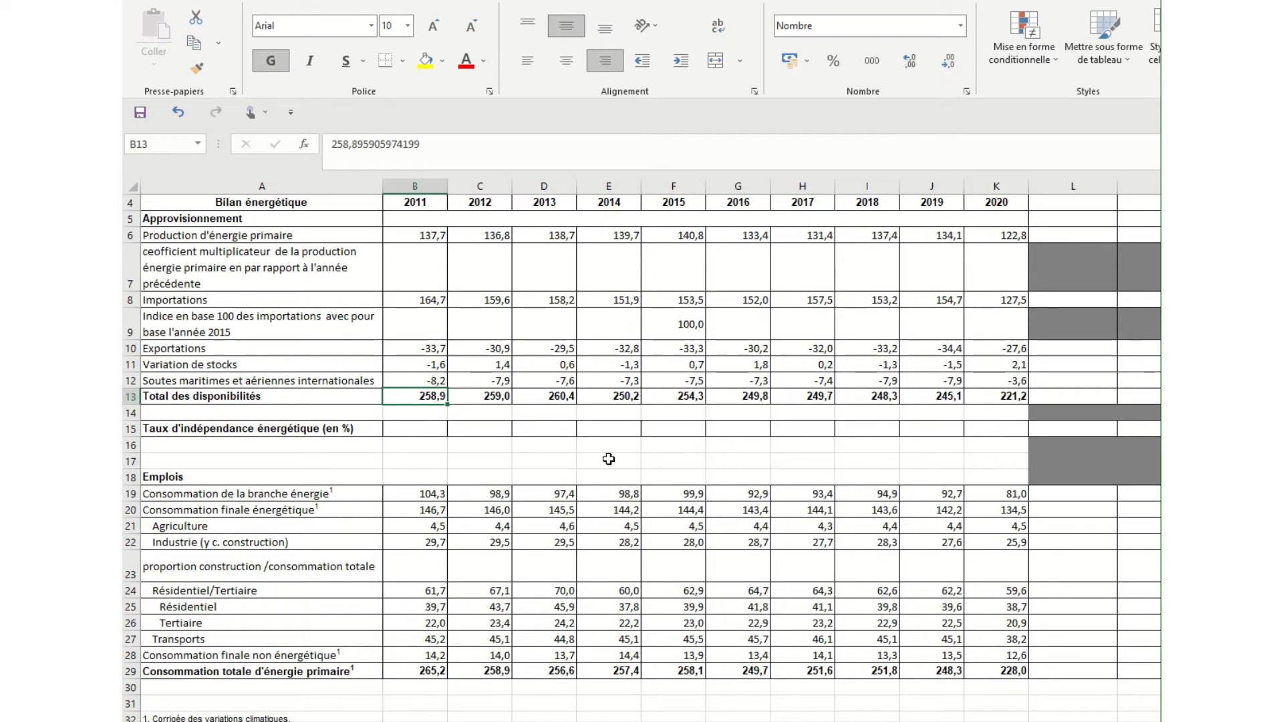
click(533, 451)
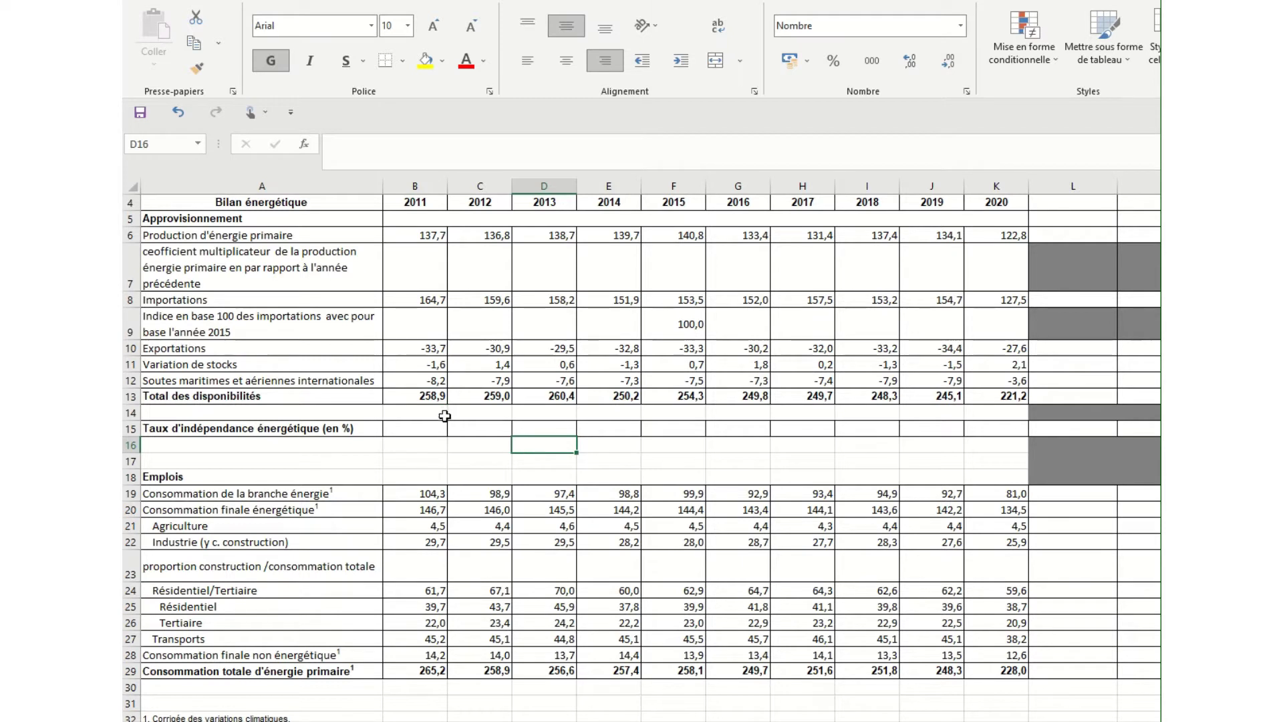
click(427, 431)
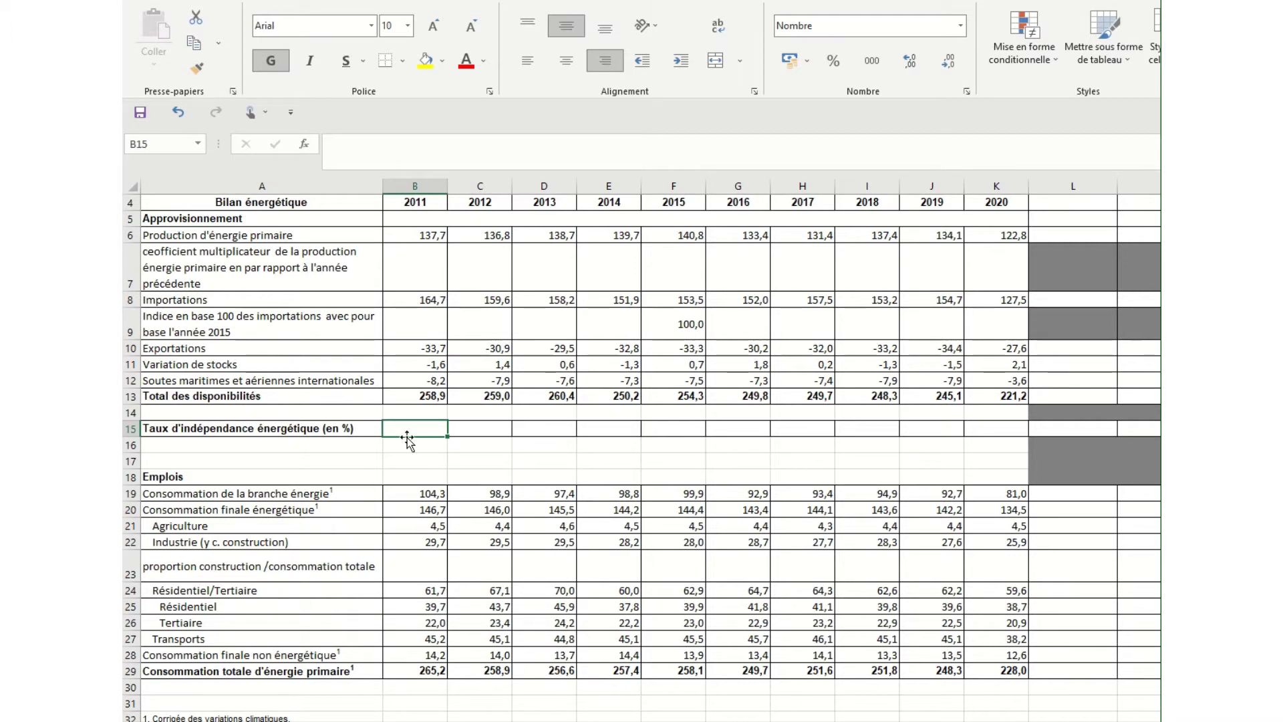
- Enter the row label "evolutions des disponibilités" in cell A14
click(166, 411)
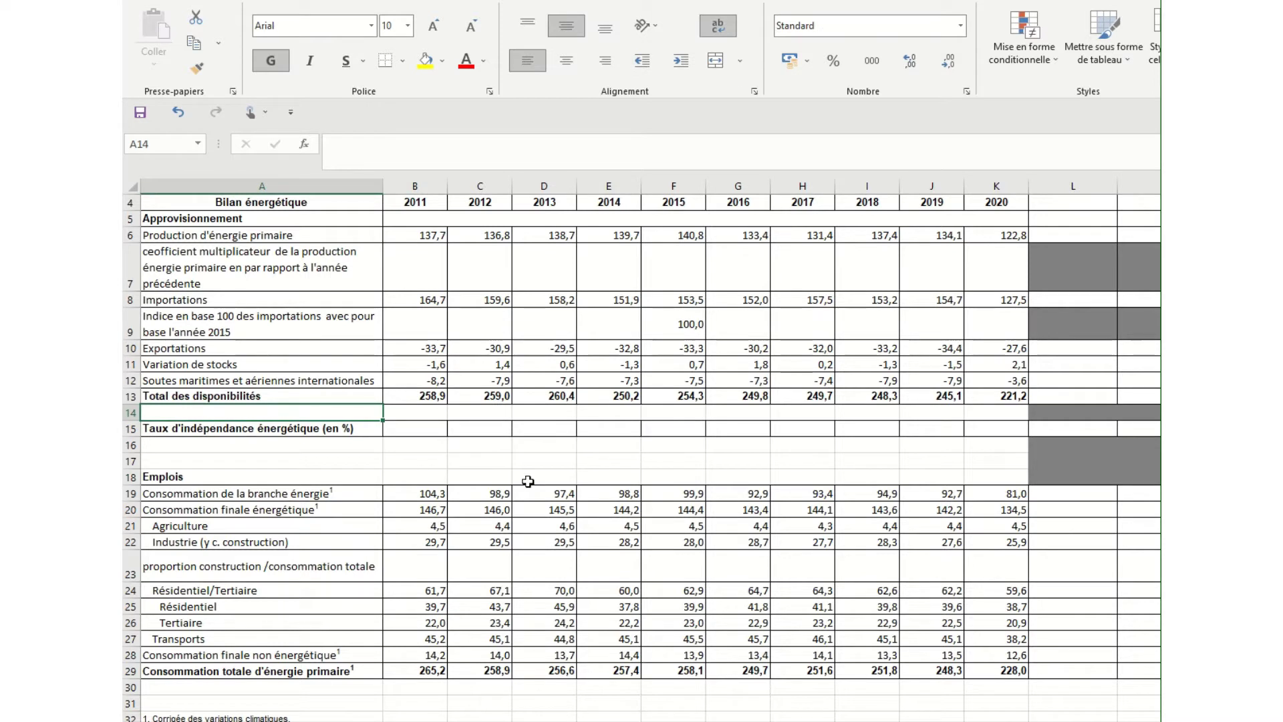
text(evo)
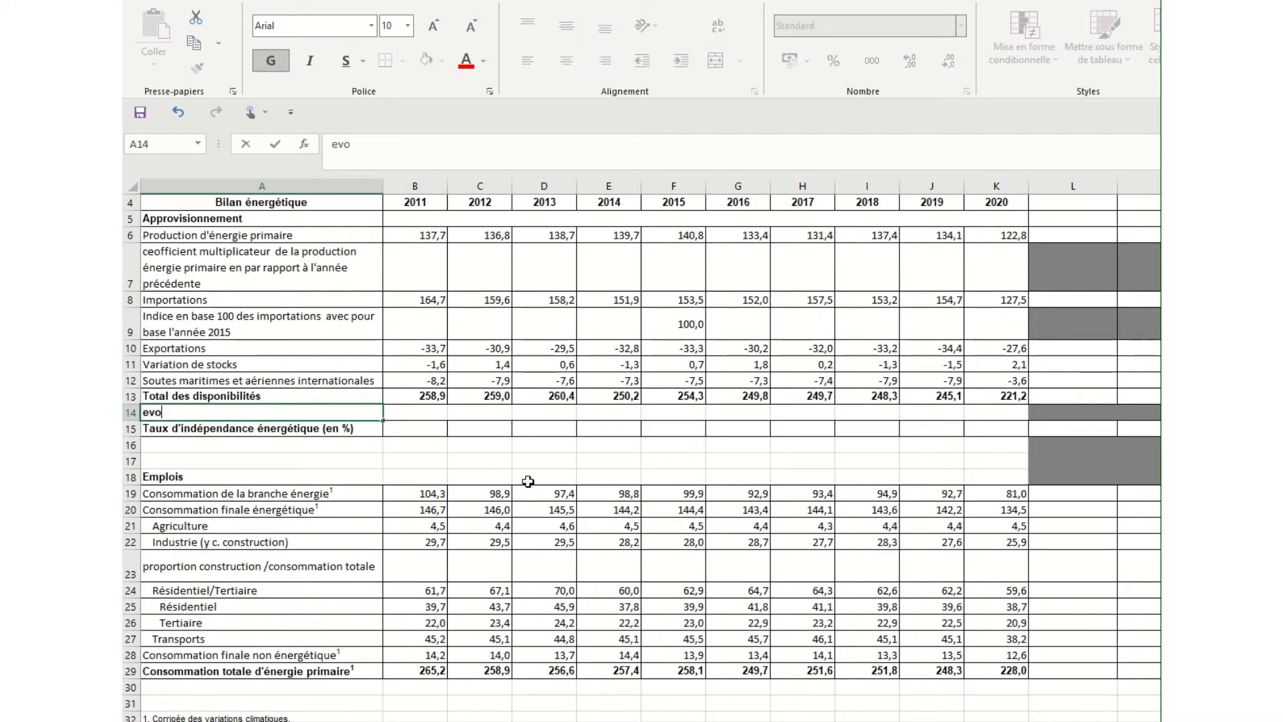
text(lution)
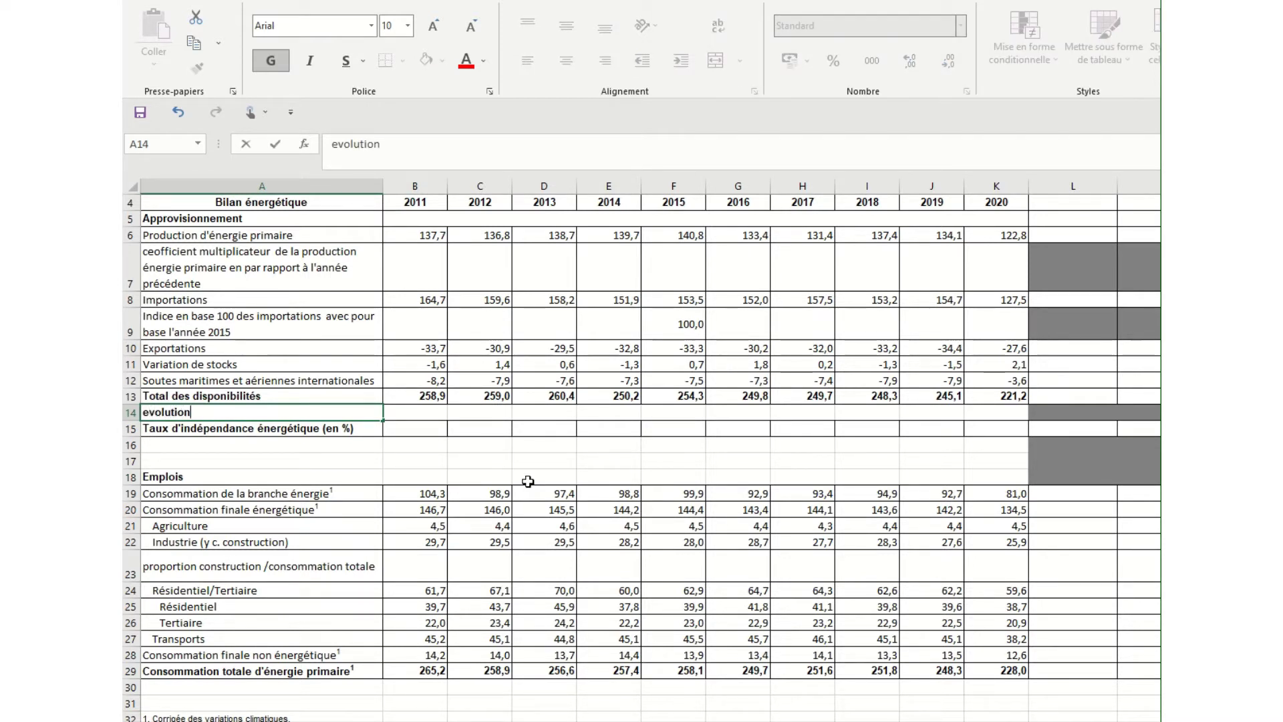
text(s des disponibilités)
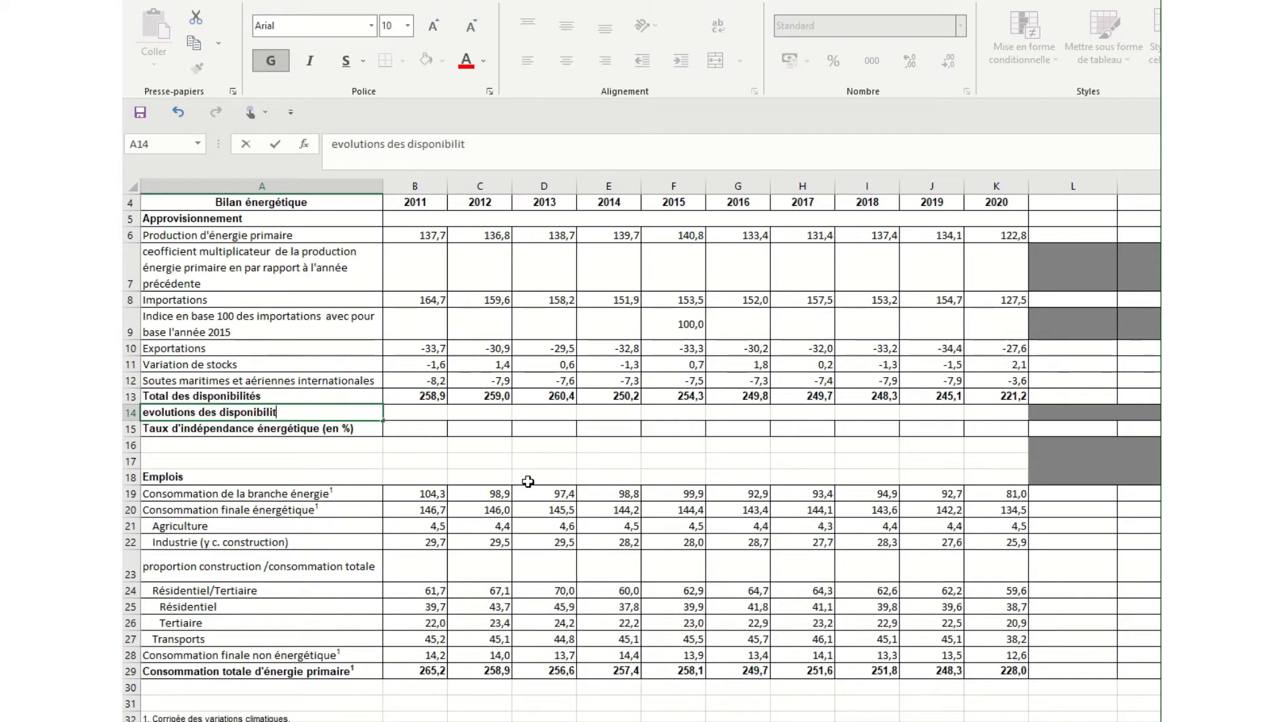
key(Return)
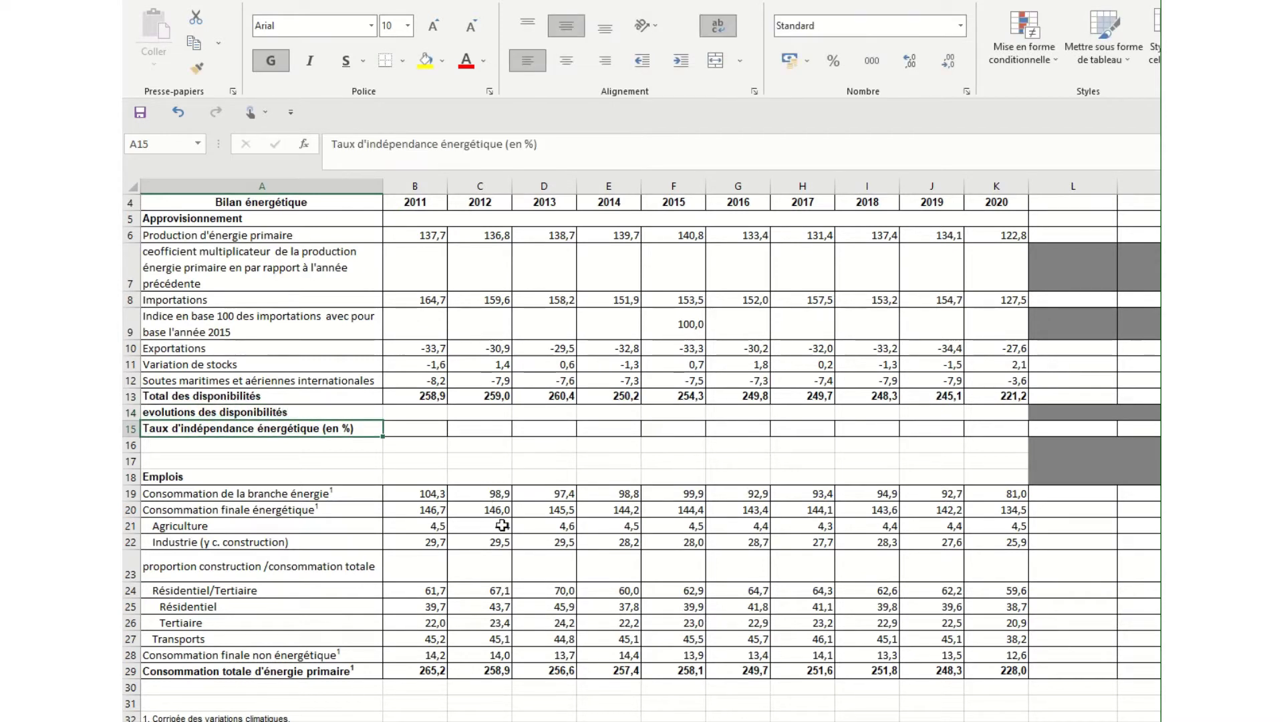
- Try entering 259-258,9 without an equals sign in the 2012 evolution cell C14, then clear the cell
click(308, 413)
click(422, 415)
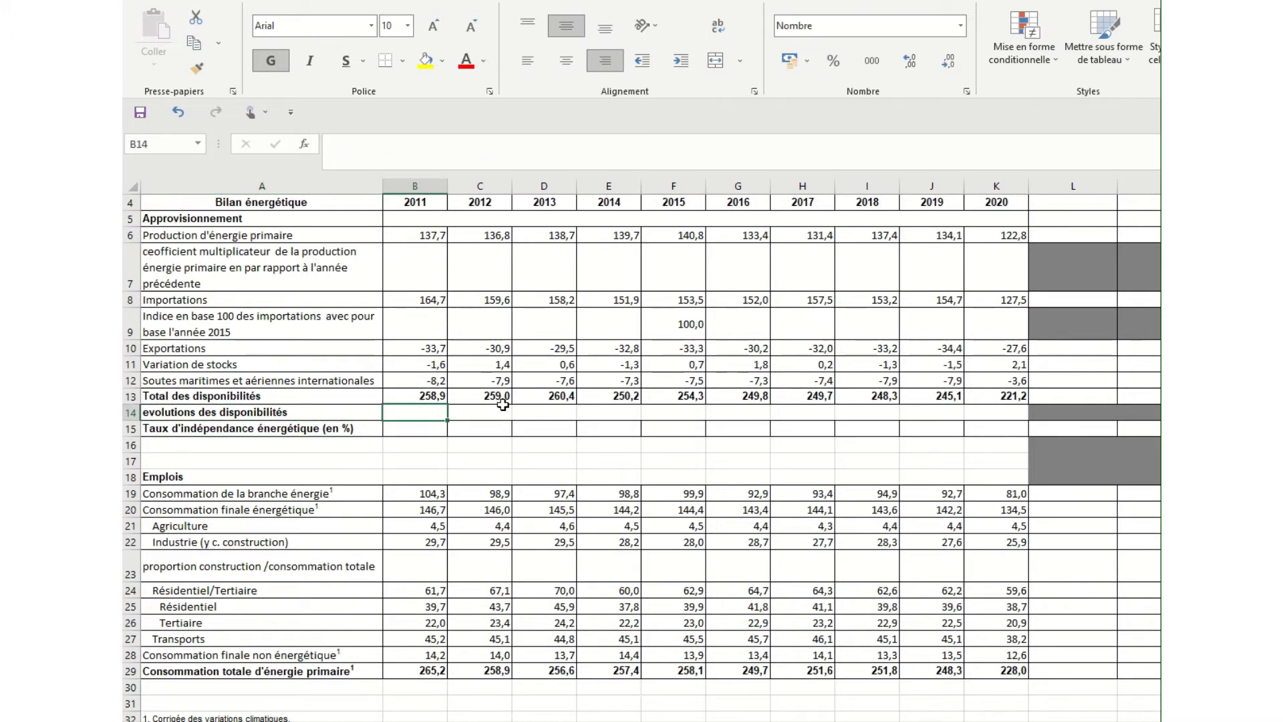
click(500, 408)
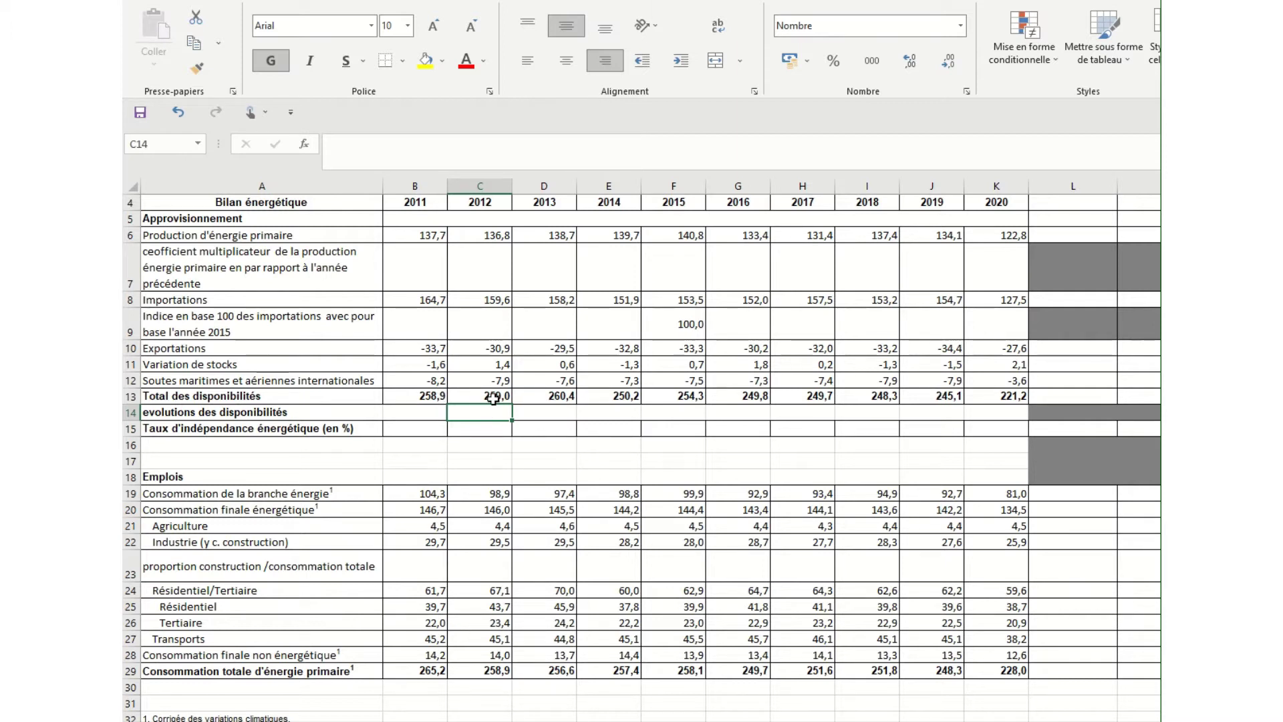
text(259)
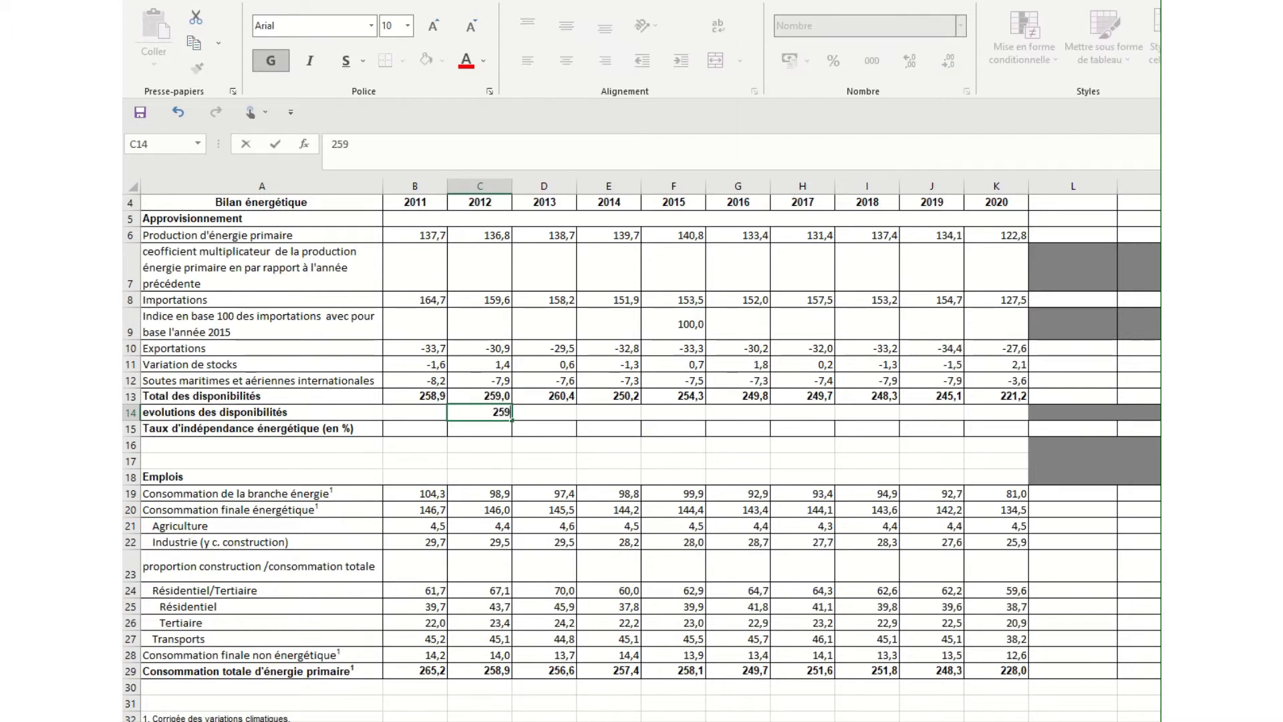
text(-258,9)
key(Return)
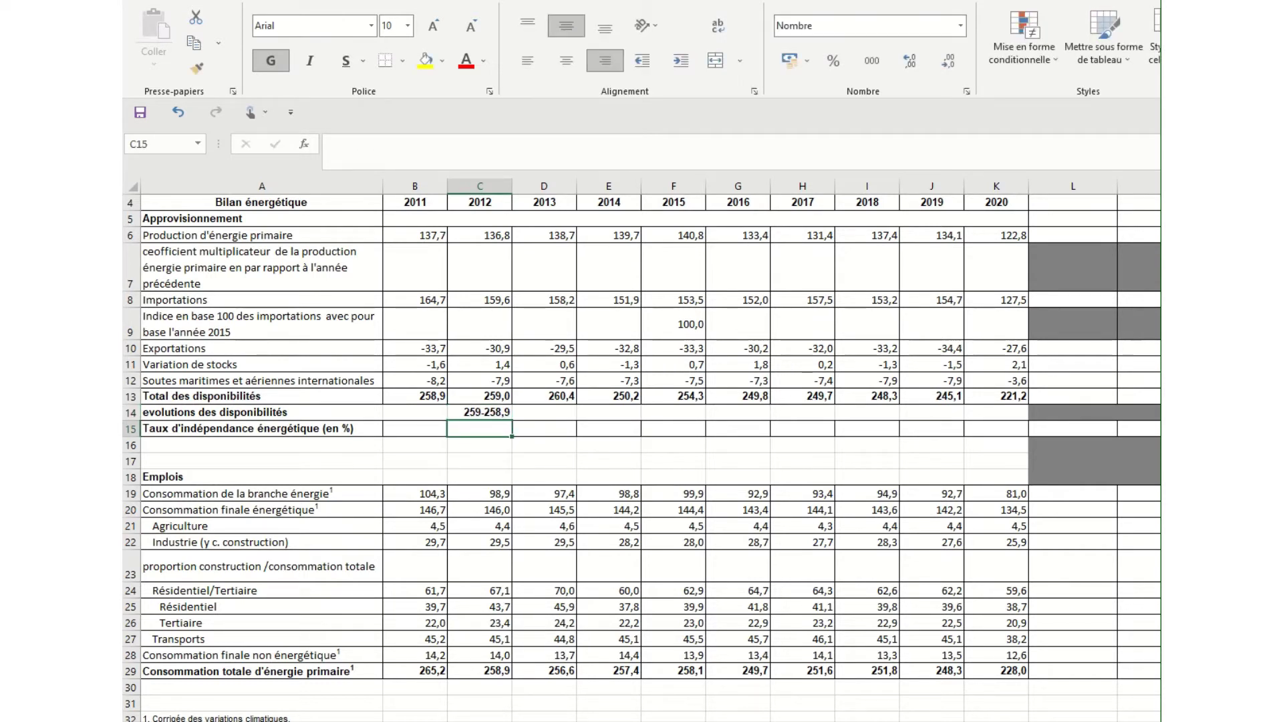
click(488, 410)
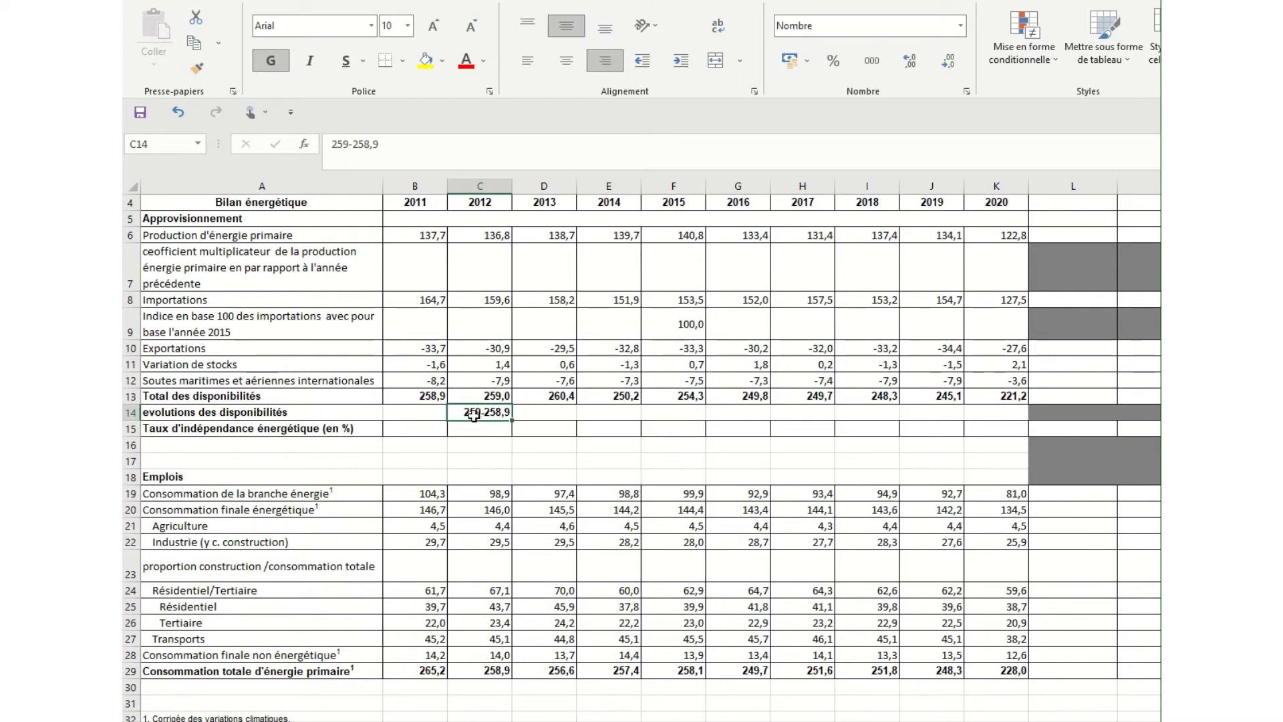
click(255, 413)
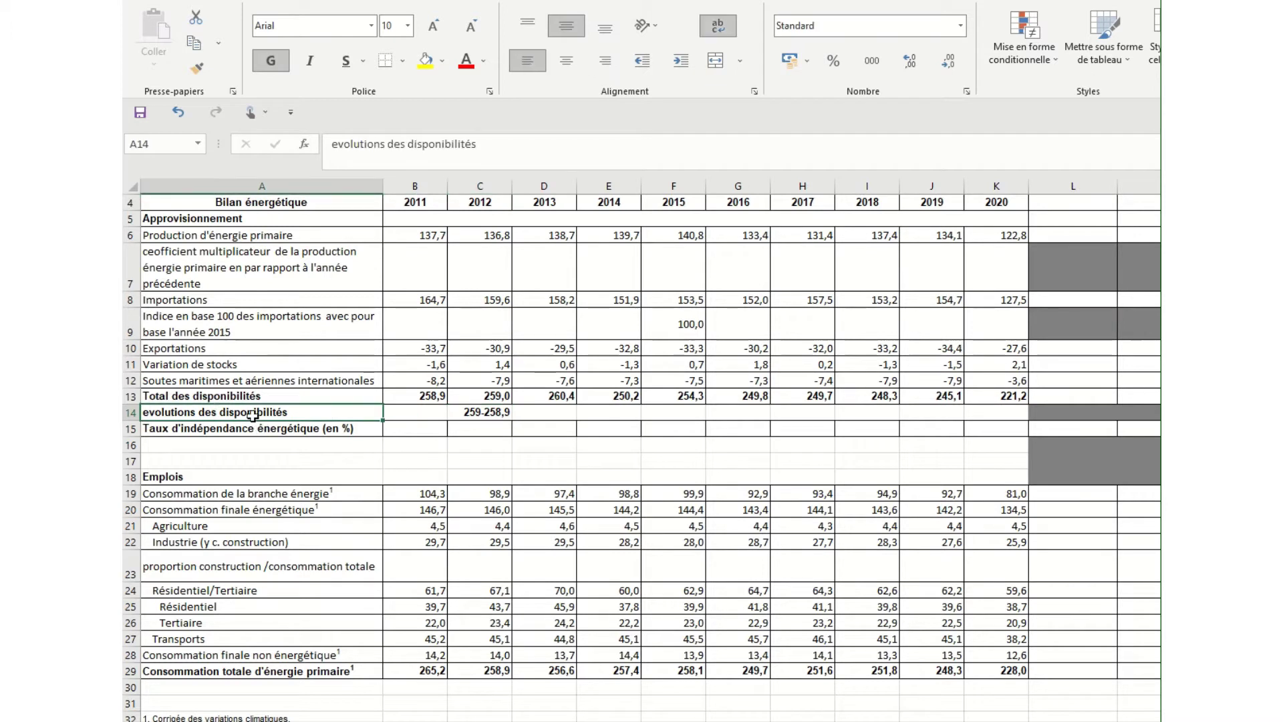
click(474, 412)
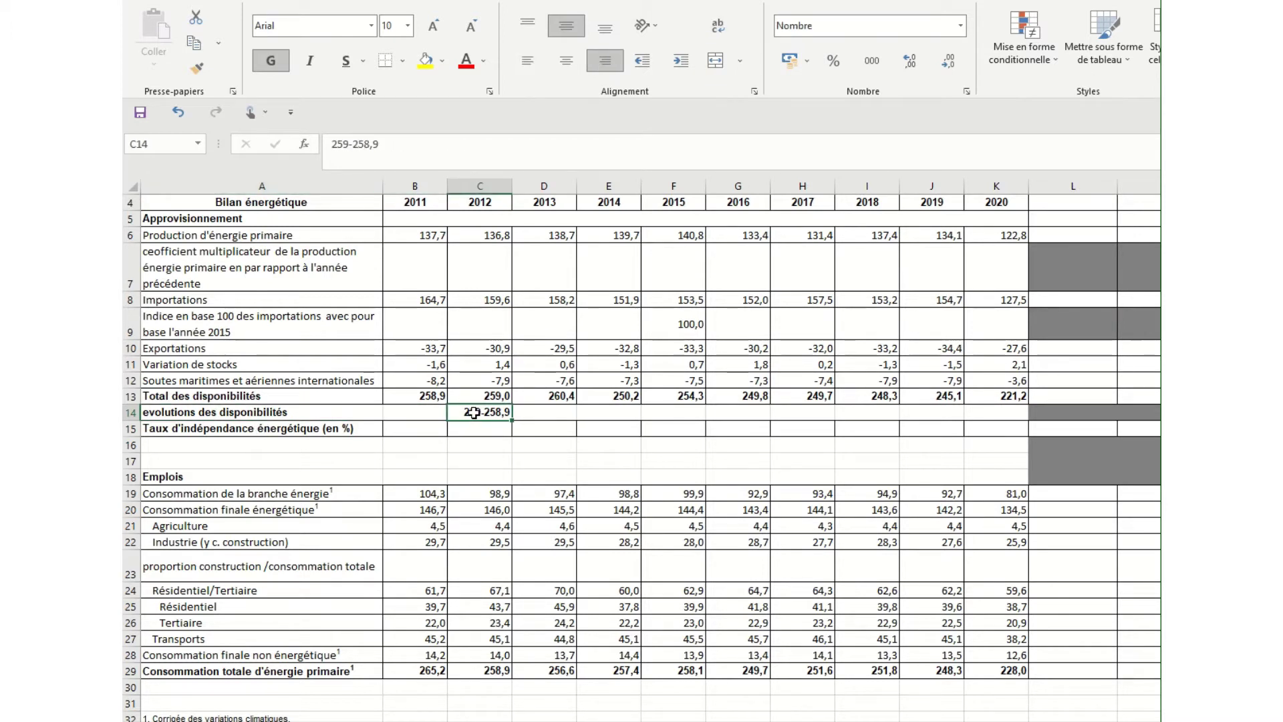
key(Delete)
- Try entering the word formula =bonjour in cell C14
text(=)
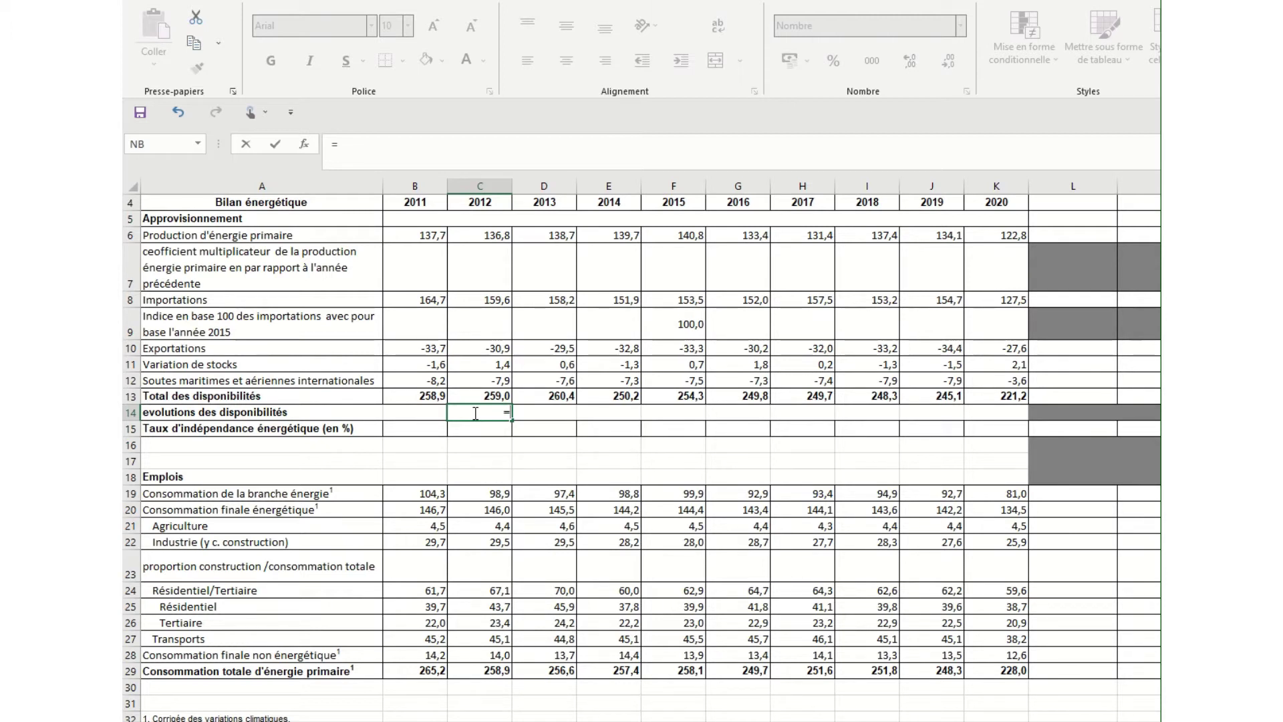
text(bonjour)
key(Return)
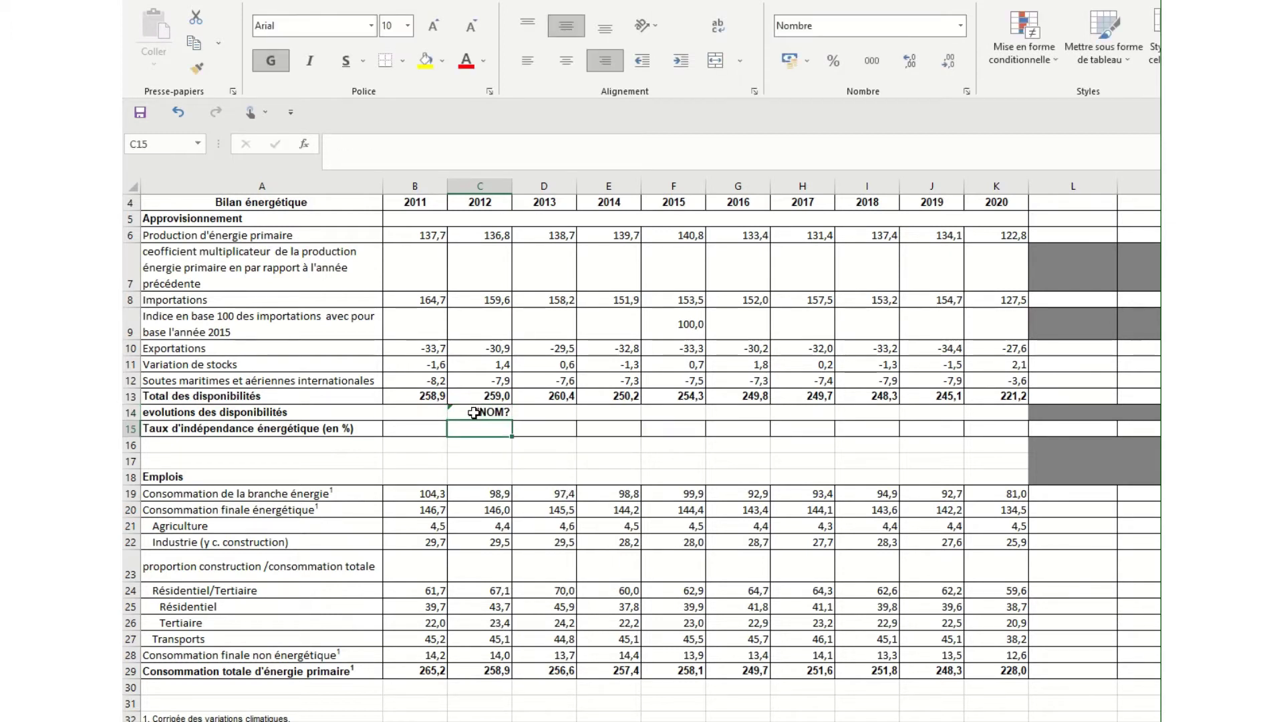
- Replace the content of C14 with the growth rate formula =(C13-B13)/B13
click(473, 412)
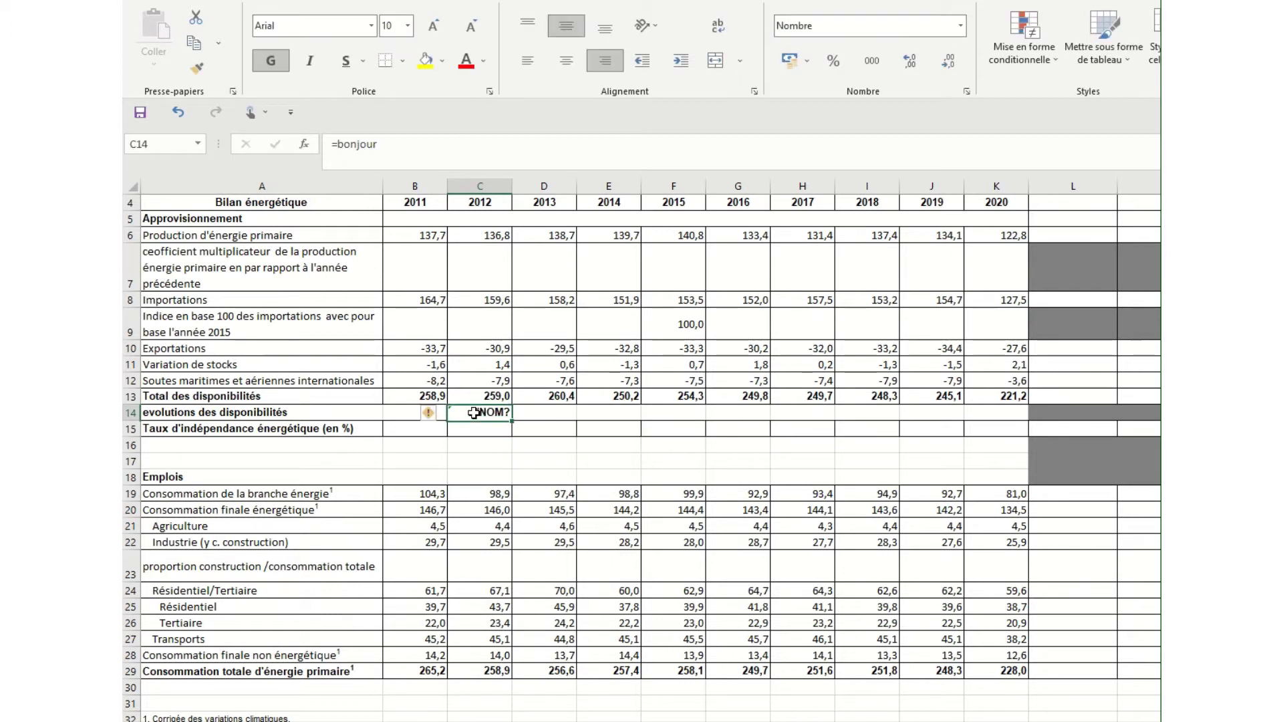
click(385, 147)
drag(338, 145, 340, 142)
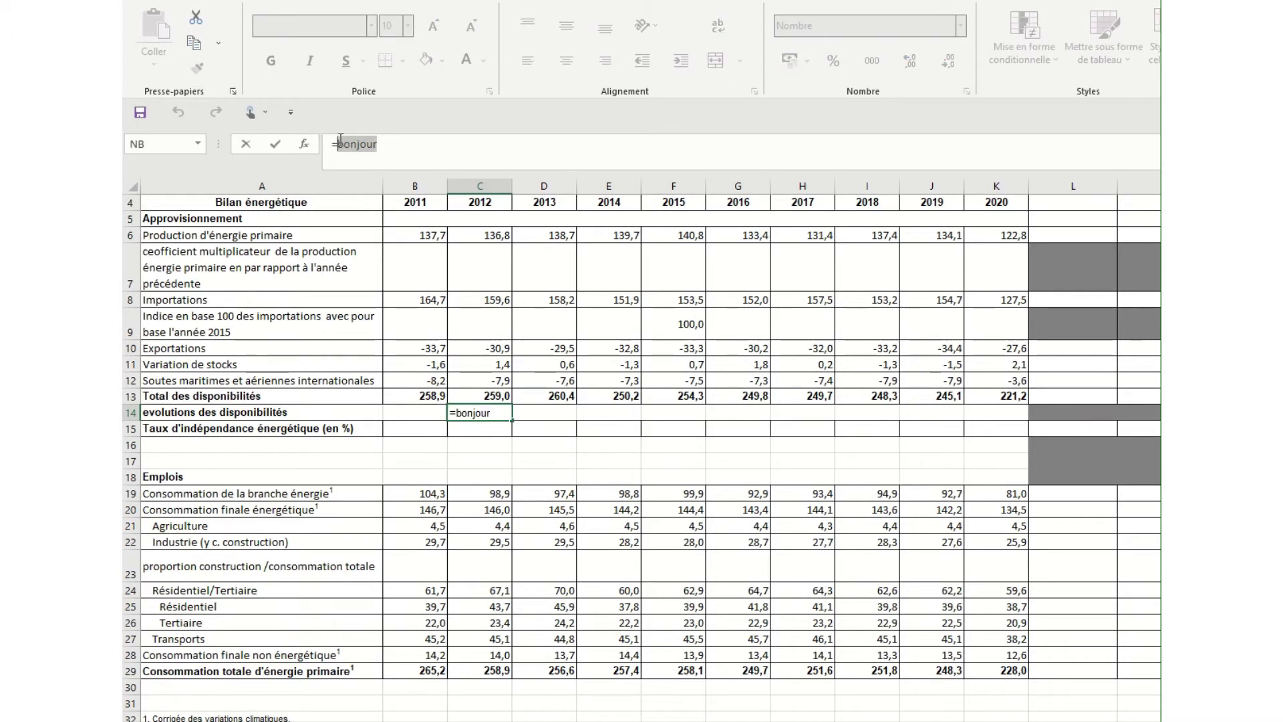
key(BackSpace)
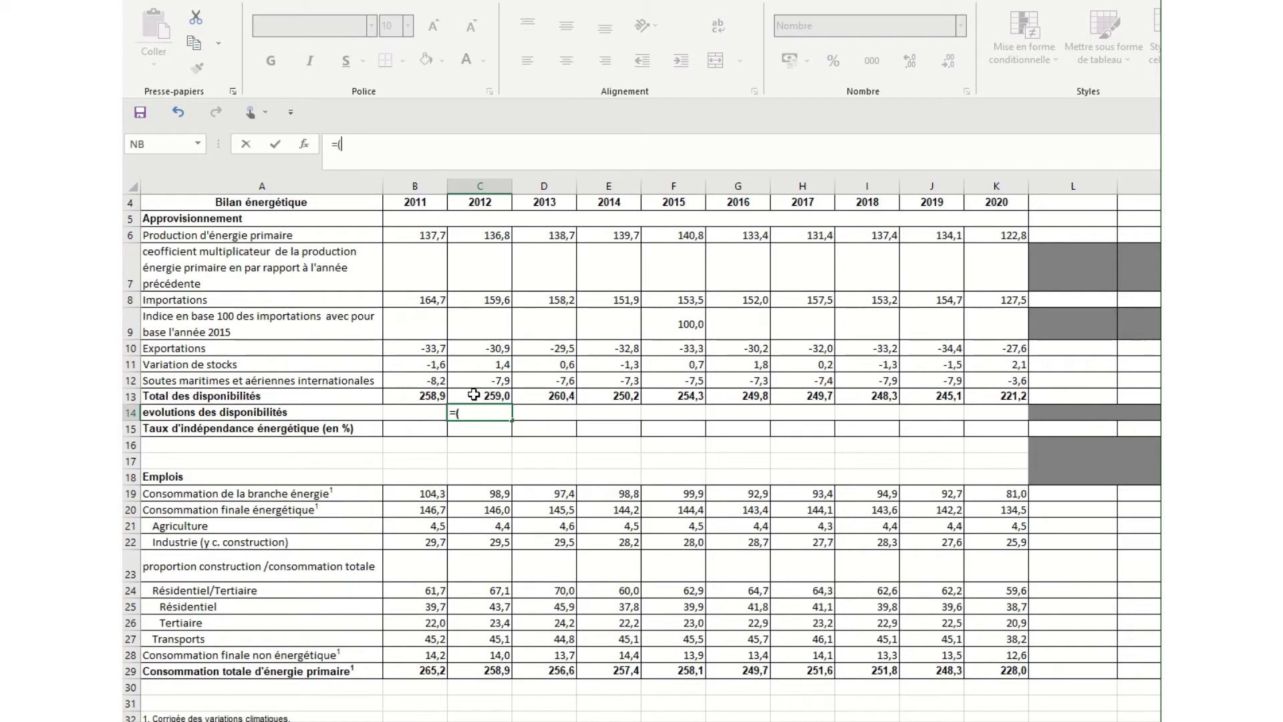
click(479, 397)
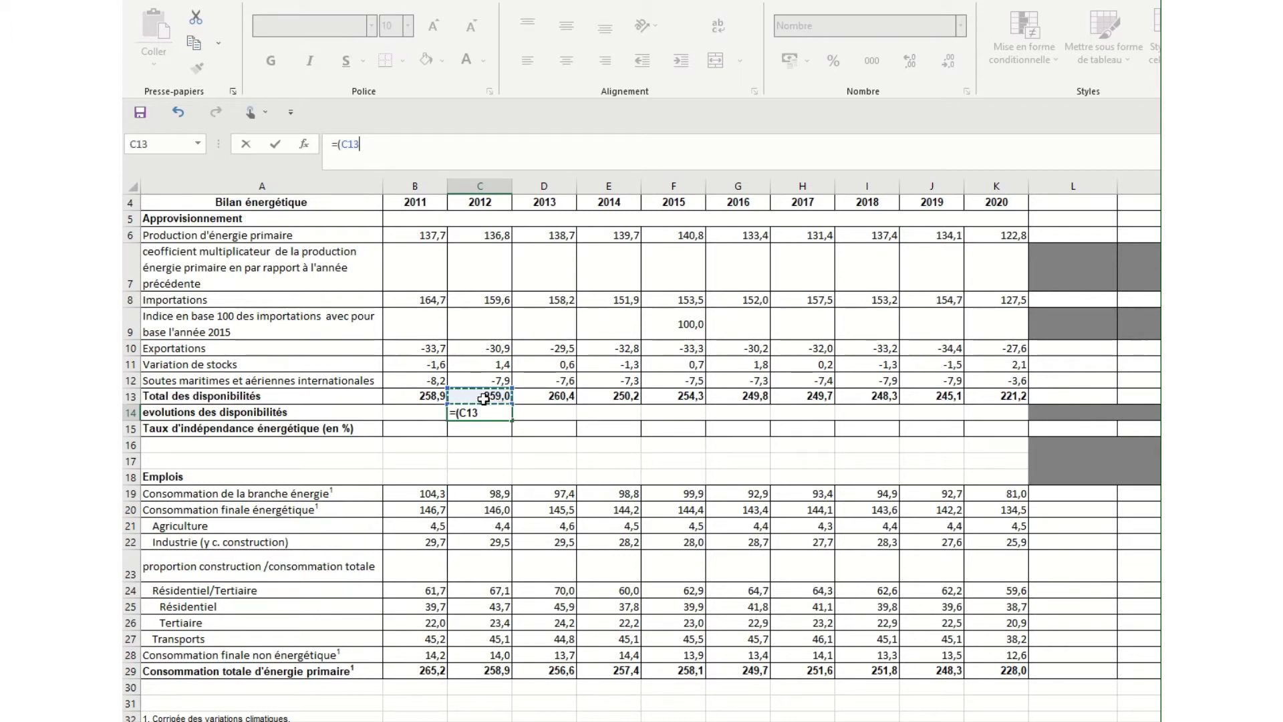
text(-)
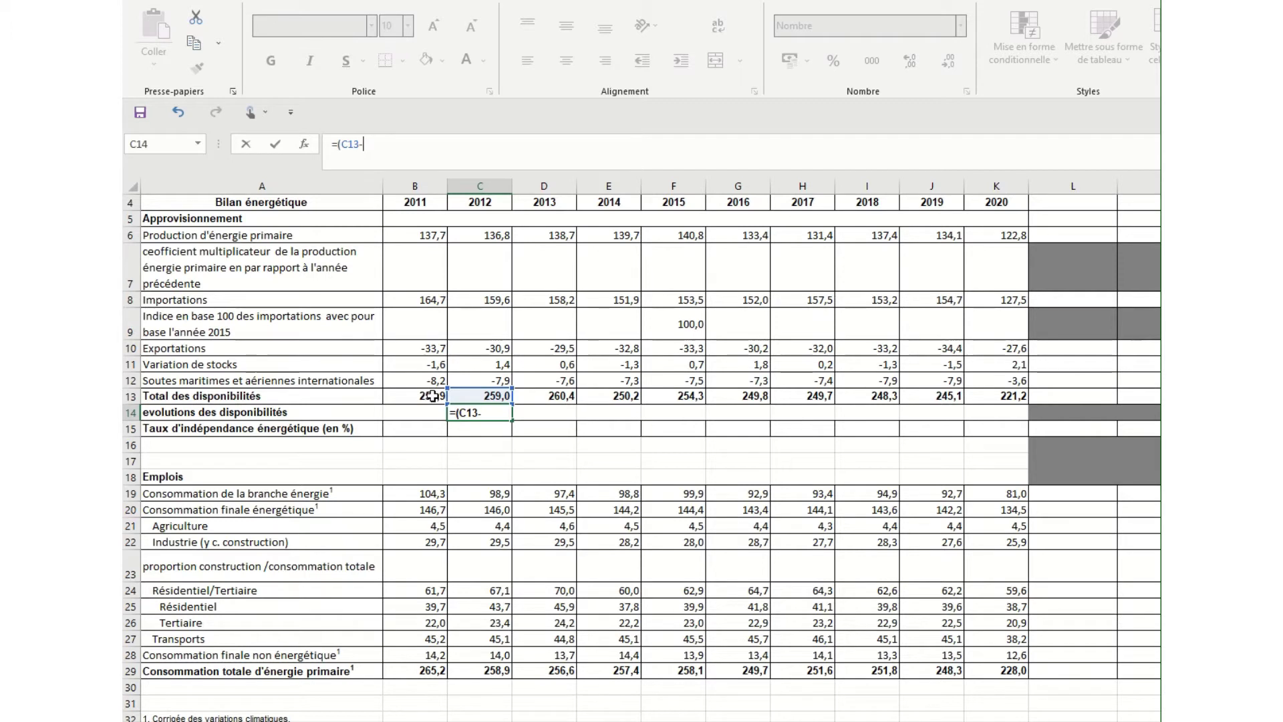
click(497, 412)
text(B13)/)
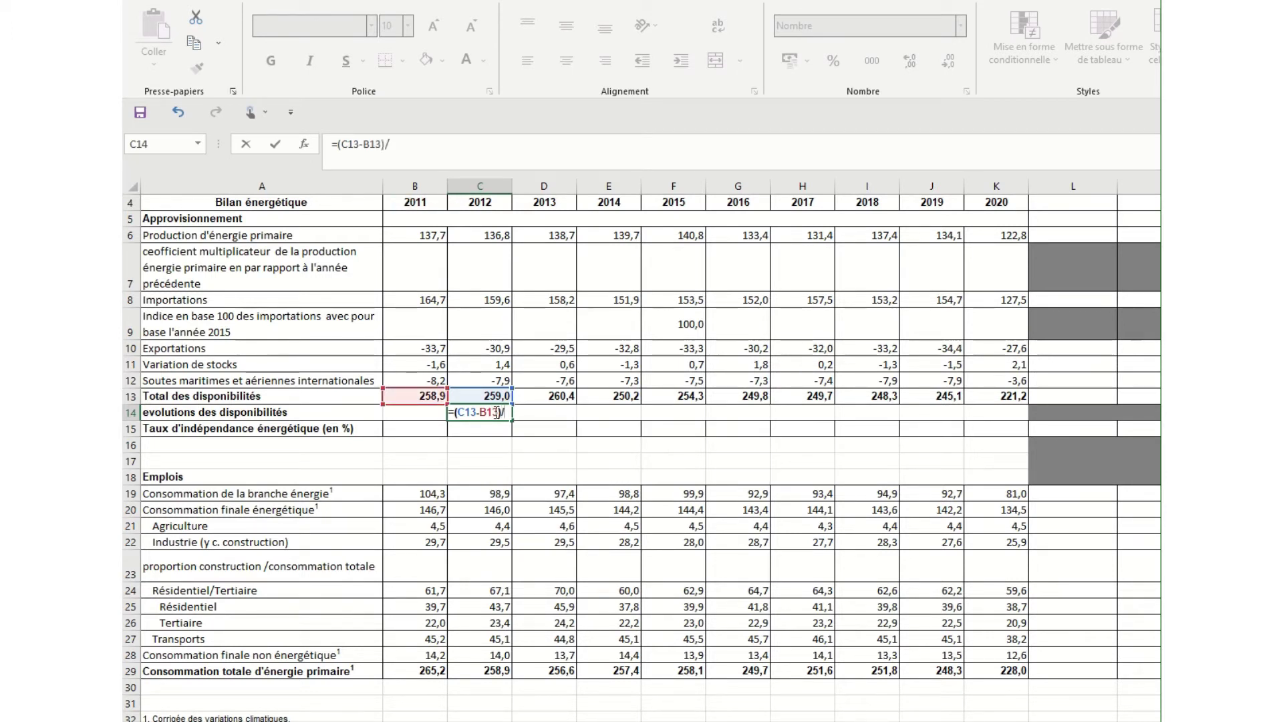
click(432, 395)
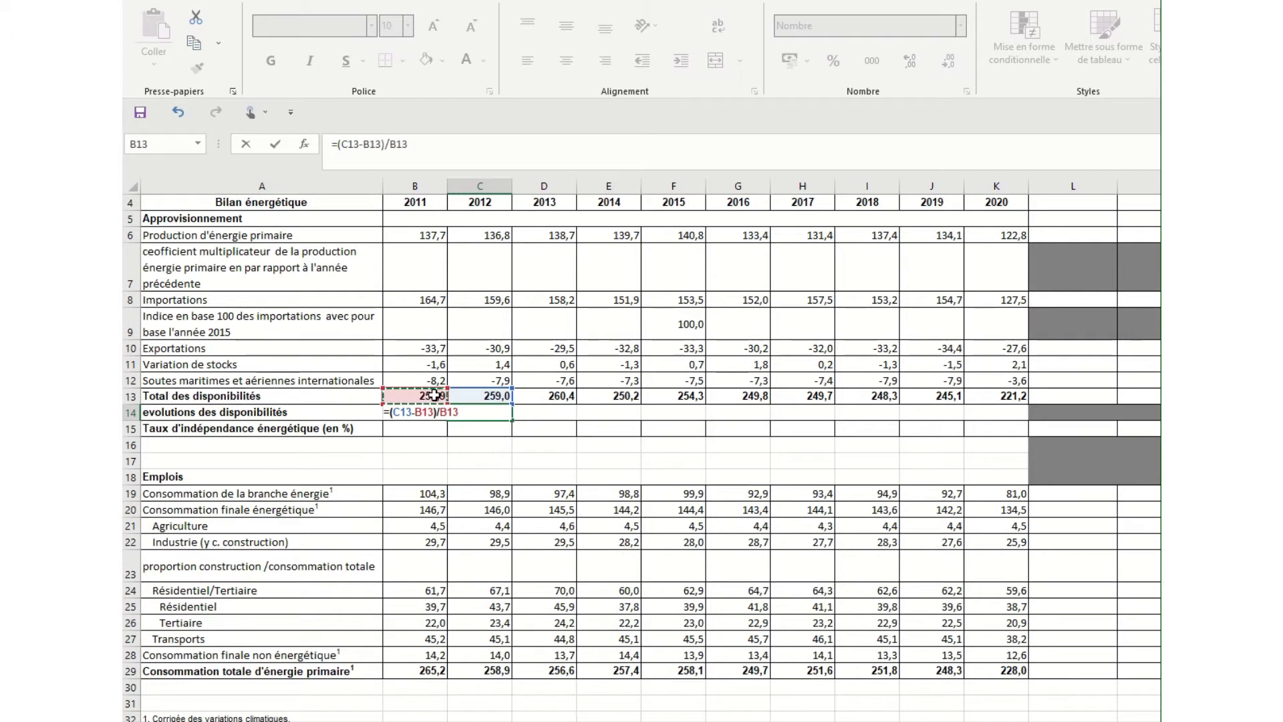
key(Return)
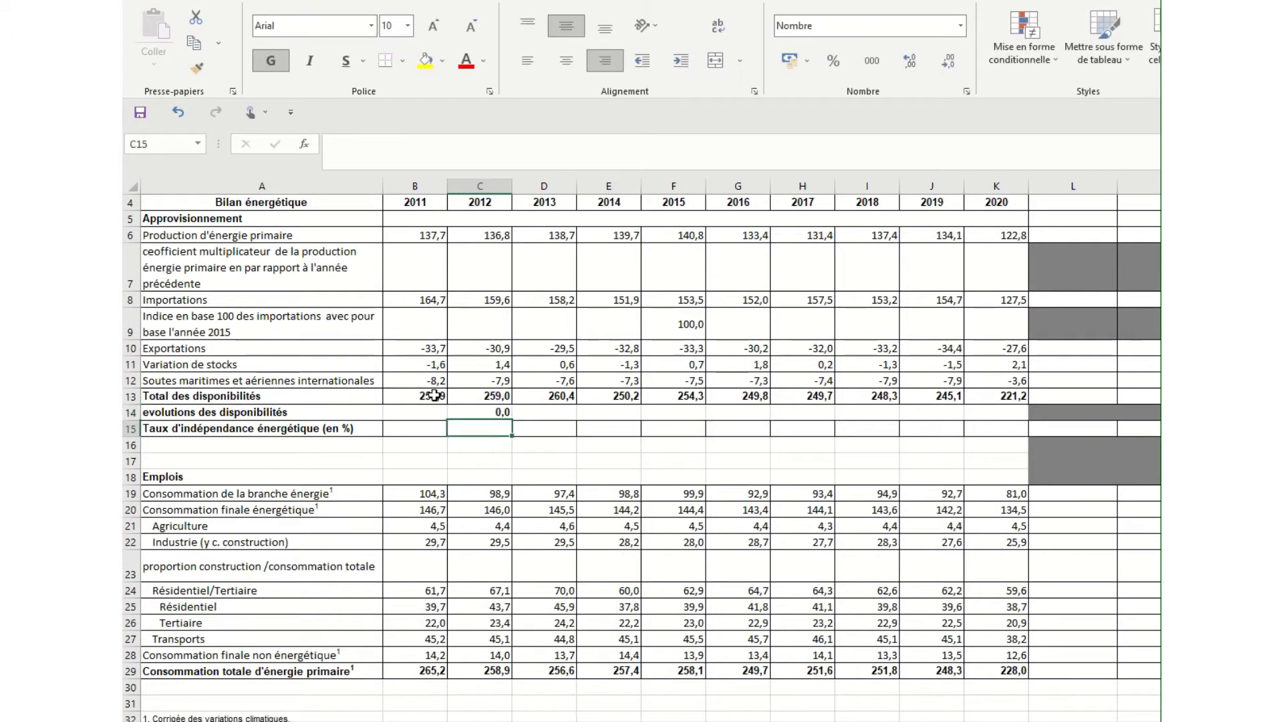
- Set the 2012 evolution result in C14 to display three decimals
click(489, 412)
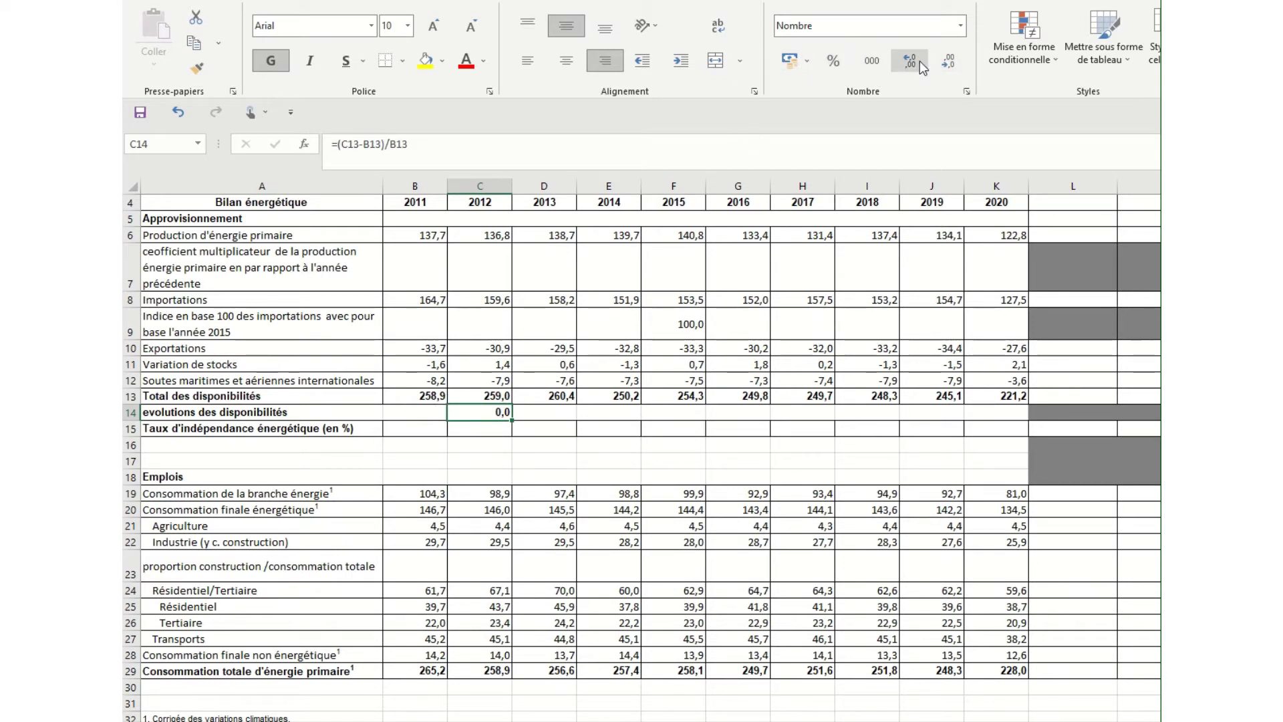
click(943, 66)
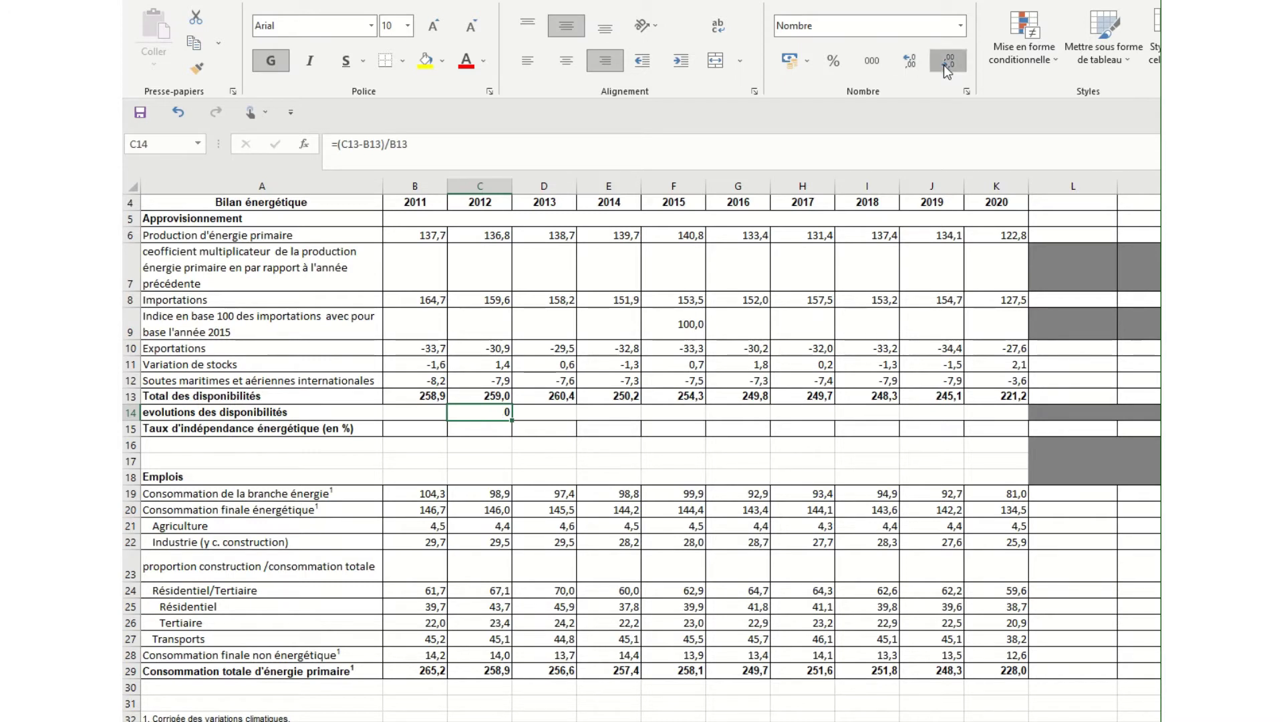
click(909, 59)
click(908, 59)
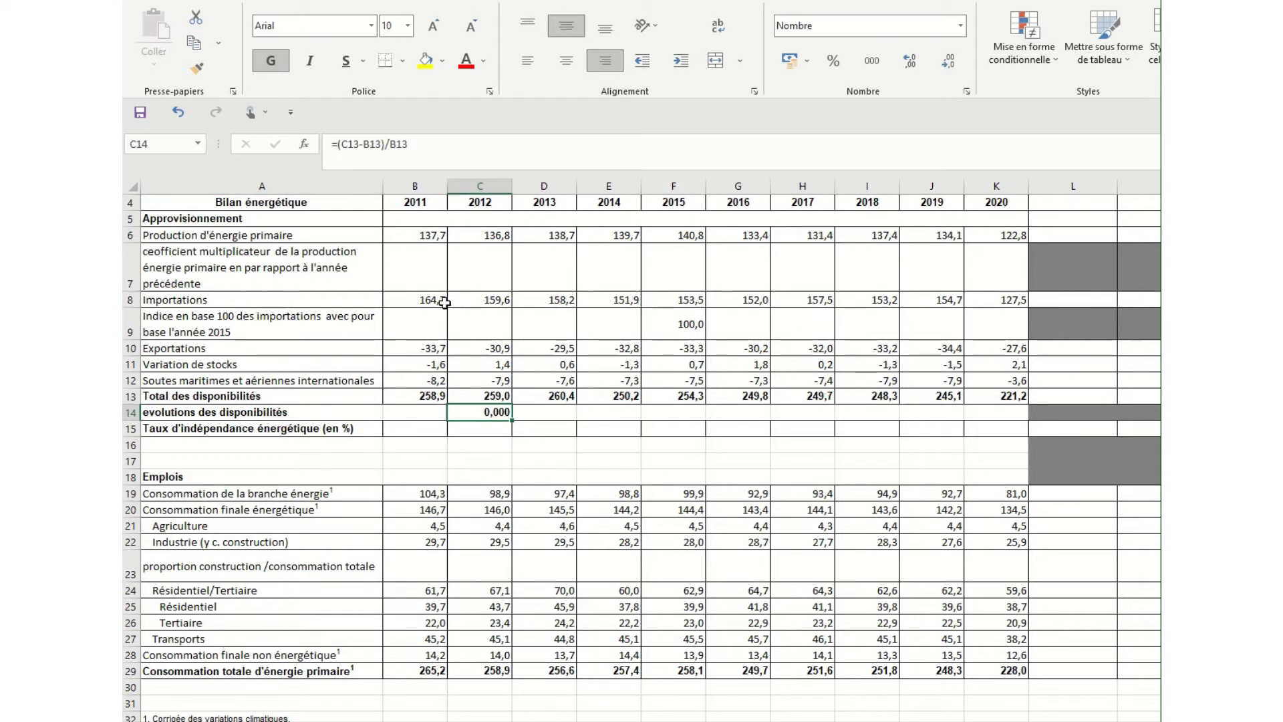
- Append "en %" to the label in A14 so it reads "evolutions des disponibilités en %"
click(328, 415)
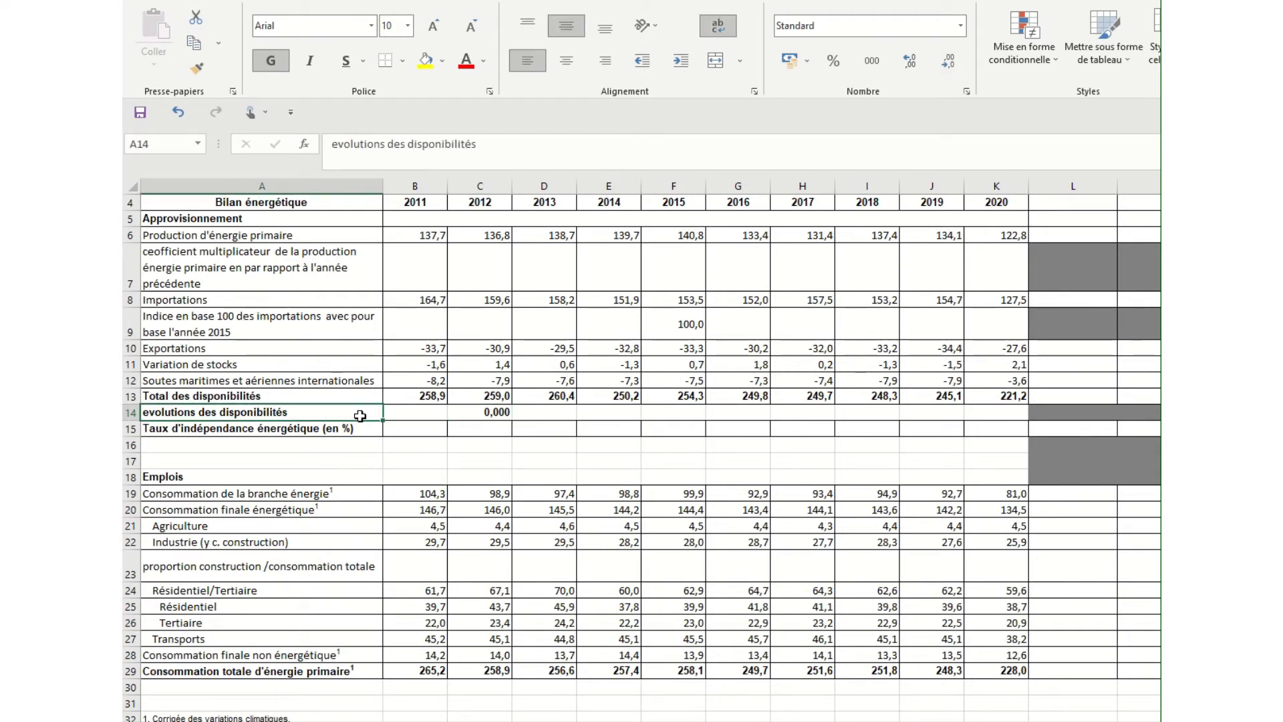
click(498, 146)
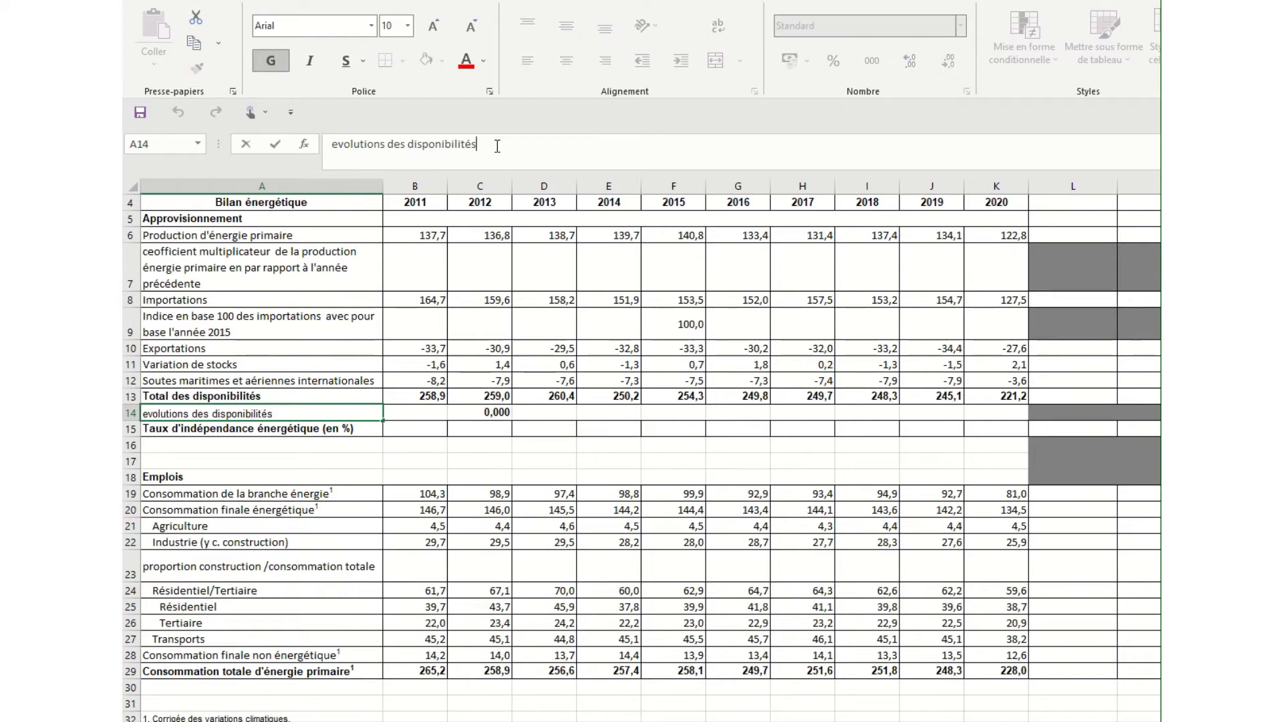
text(en %)
click(477, 417)
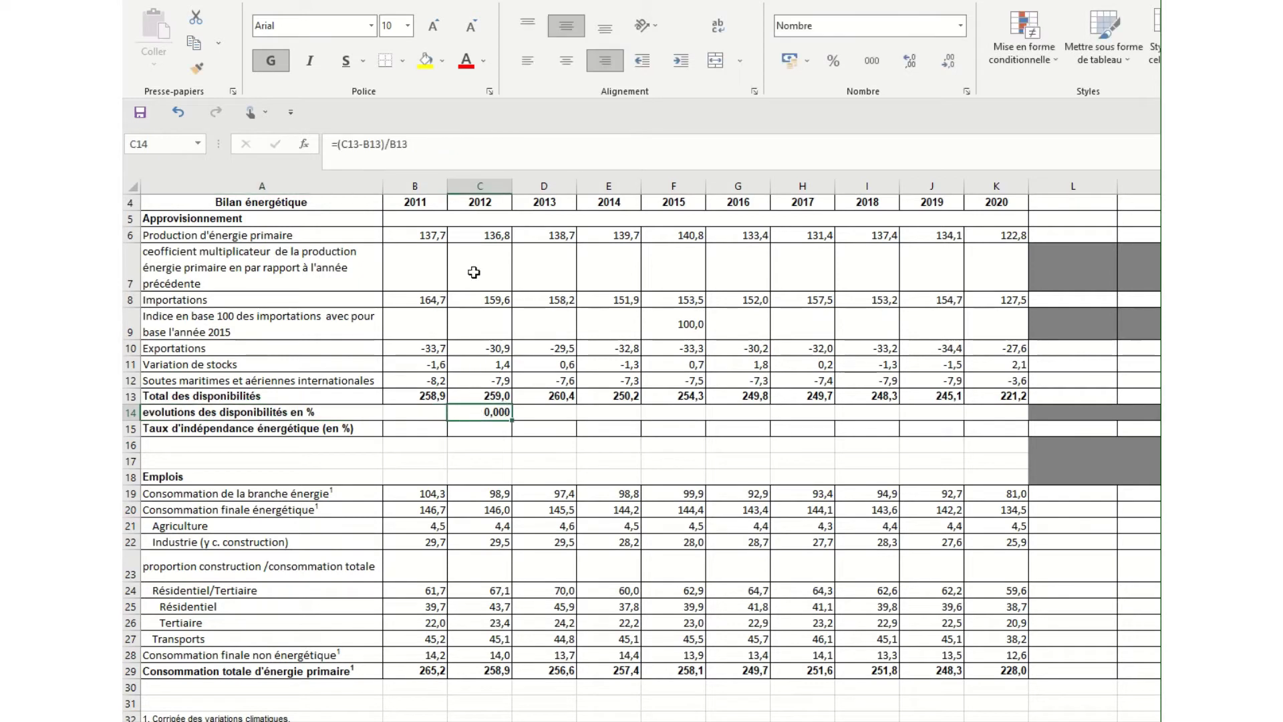
- Multiply the growth rate formula in C14 by 100 so it reads =(C13-B13)/B13*100
click(421, 144)
text(*100)
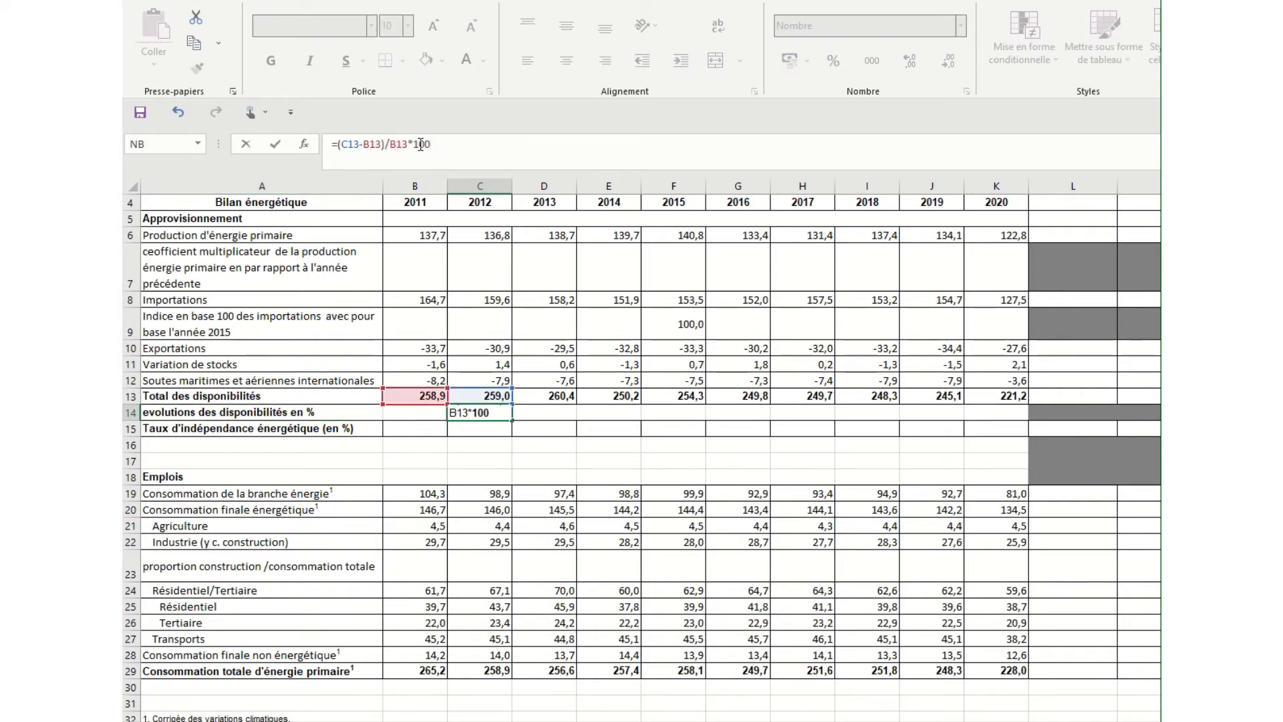
key(Return)
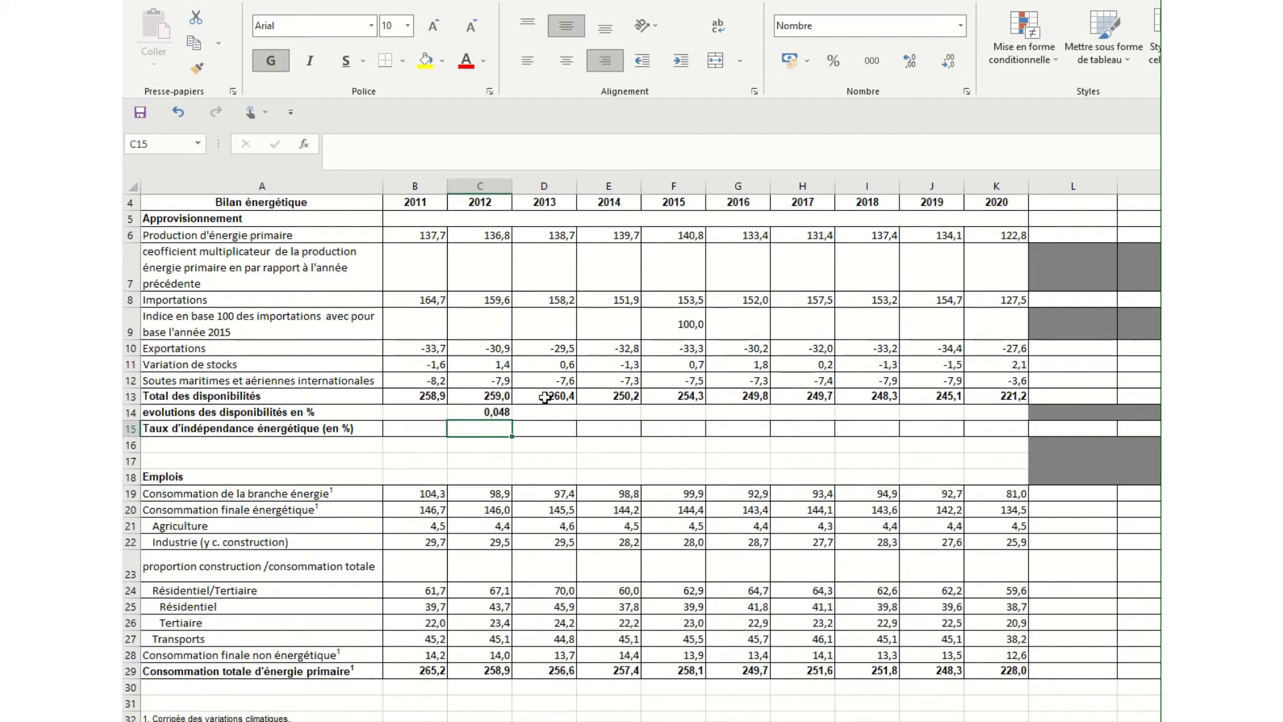
- Copy the C14 percentage change formula across row 14 through the 2020 column (K14)
click(479, 413)
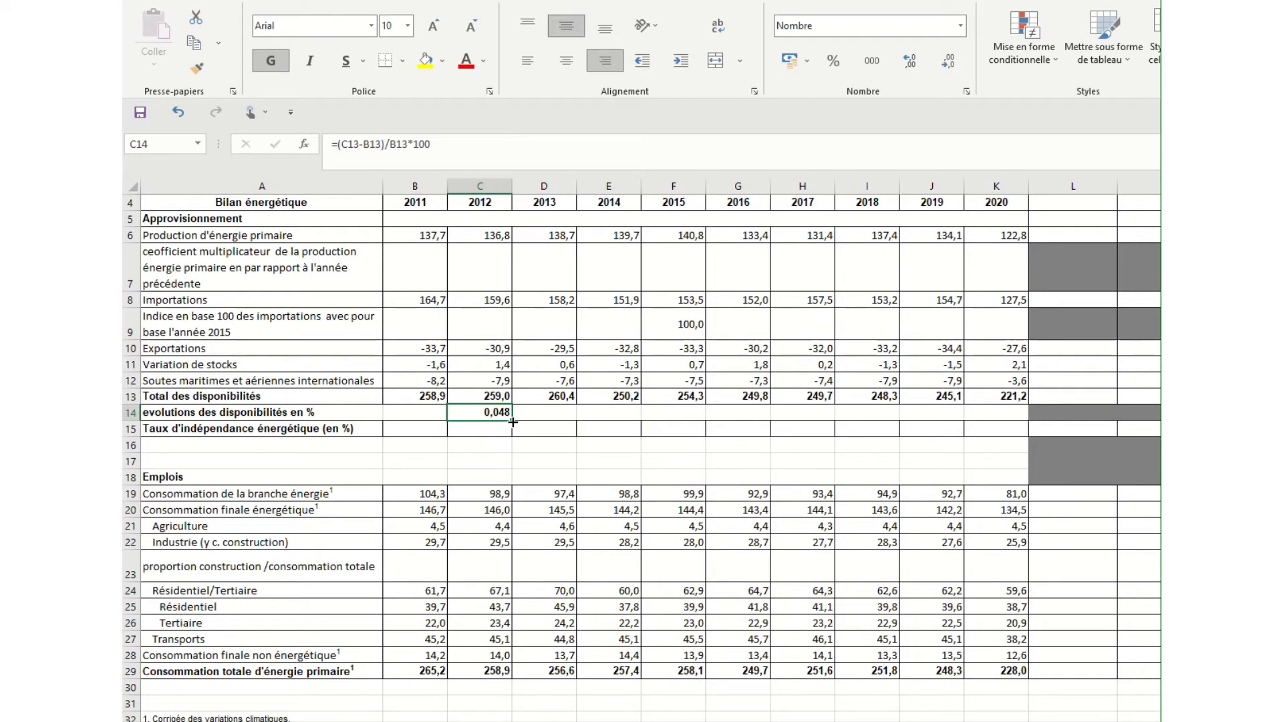
drag(523, 419, 858, 417)
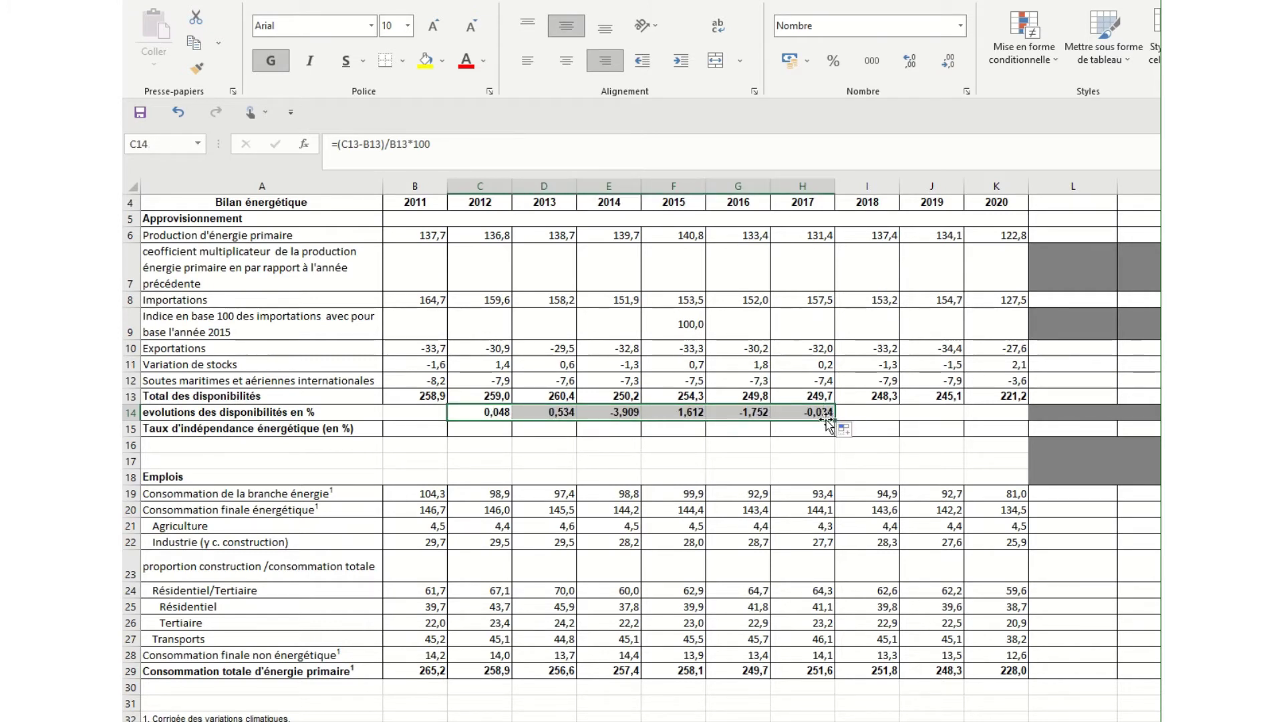
drag(834, 419, 1023, 419)
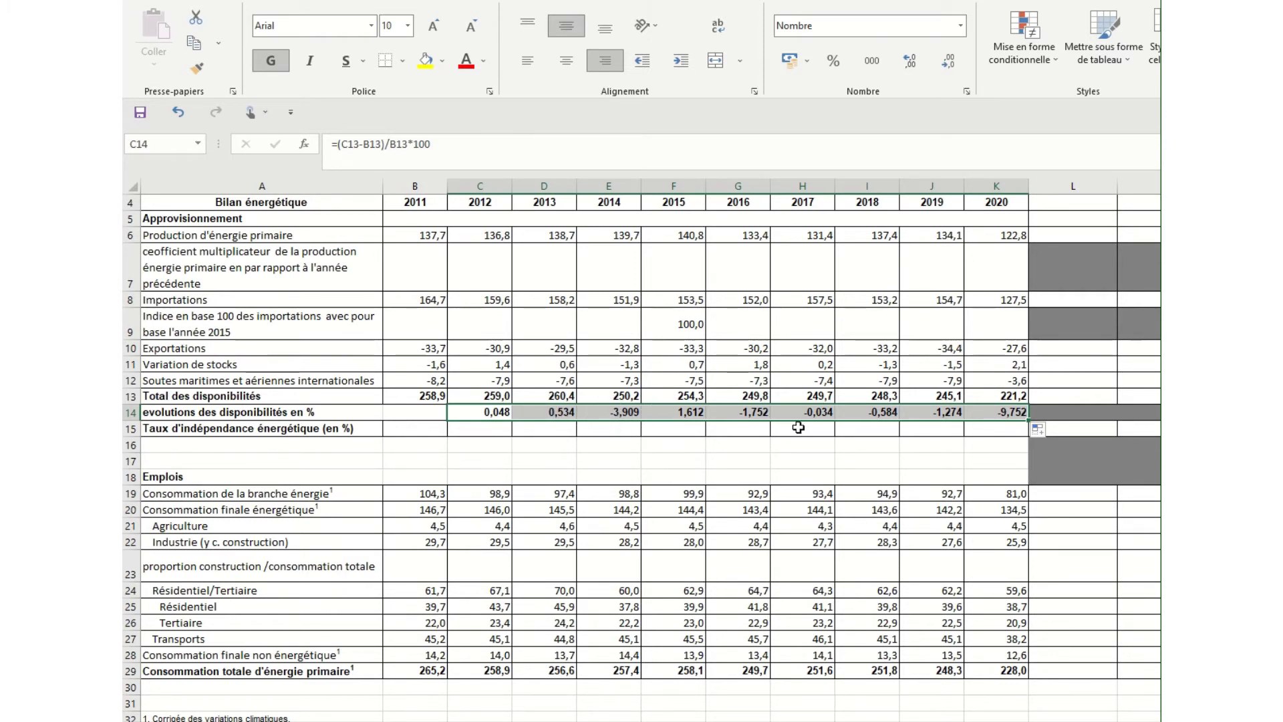
click(803, 449)
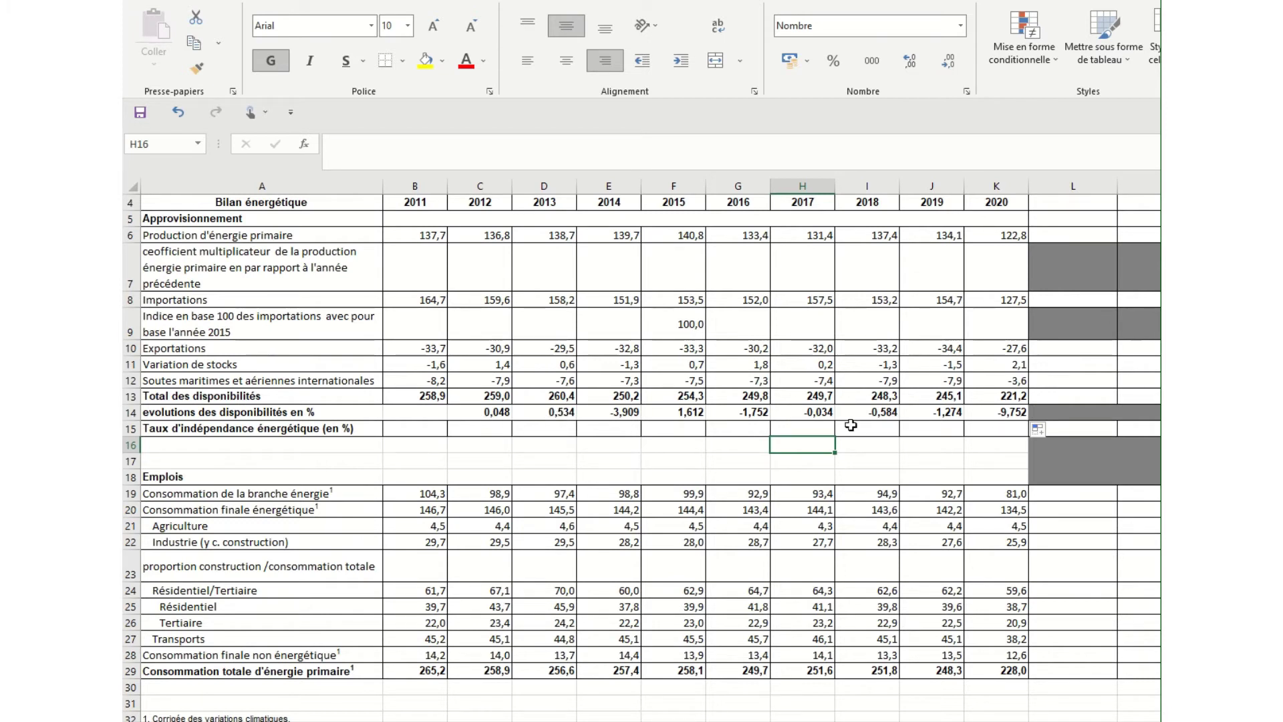
- Inspect the cell references in the copied formulas for 2014 (E14) and 2015 (F14)
click(631, 413)
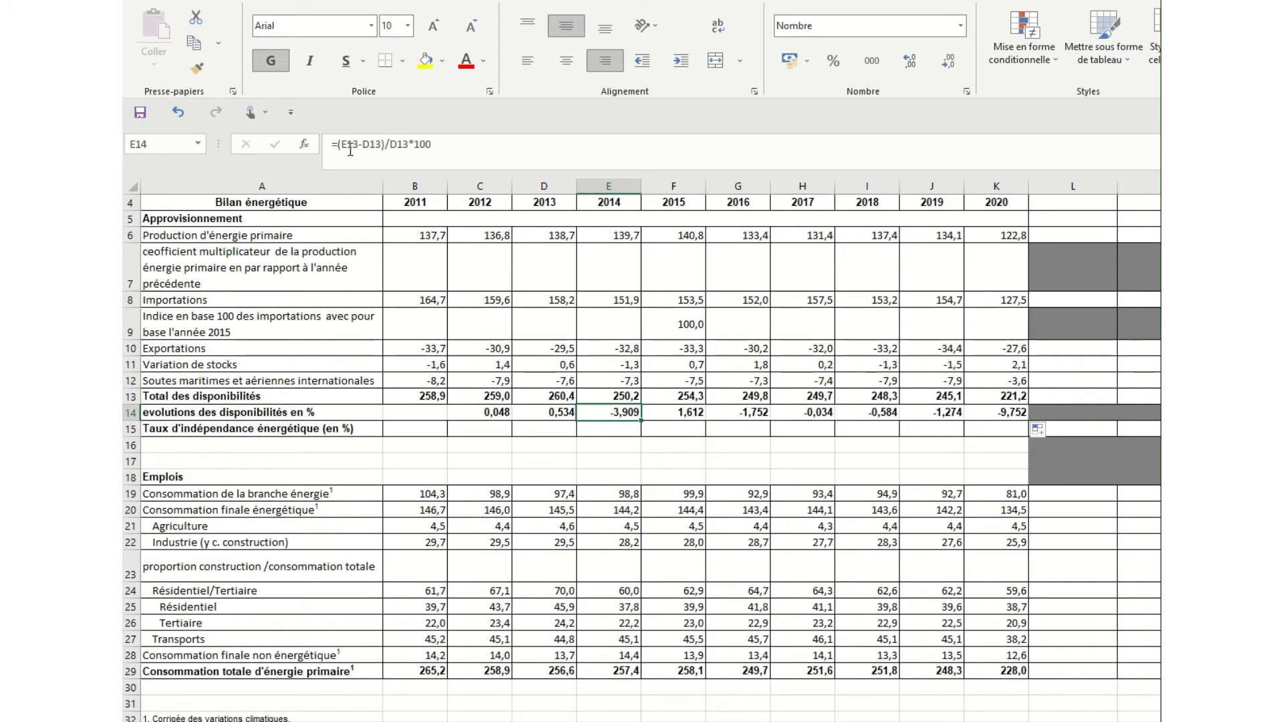
double_click(627, 411)
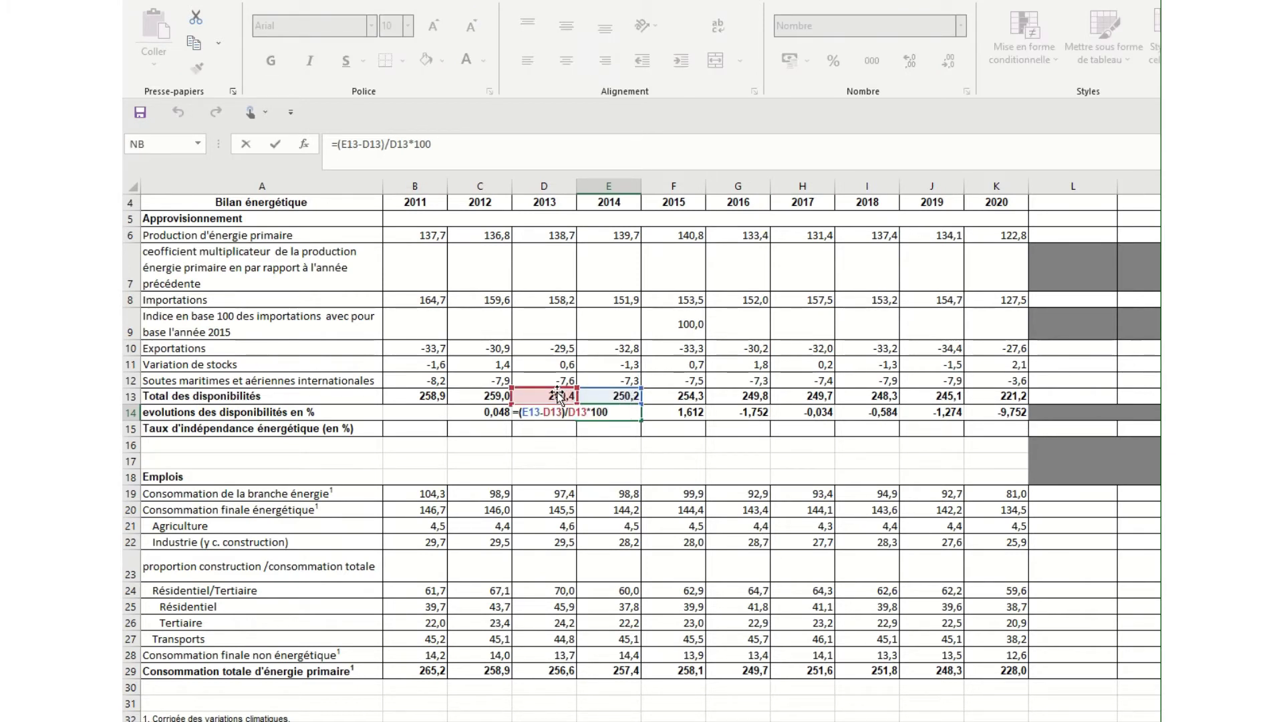
key(Return)
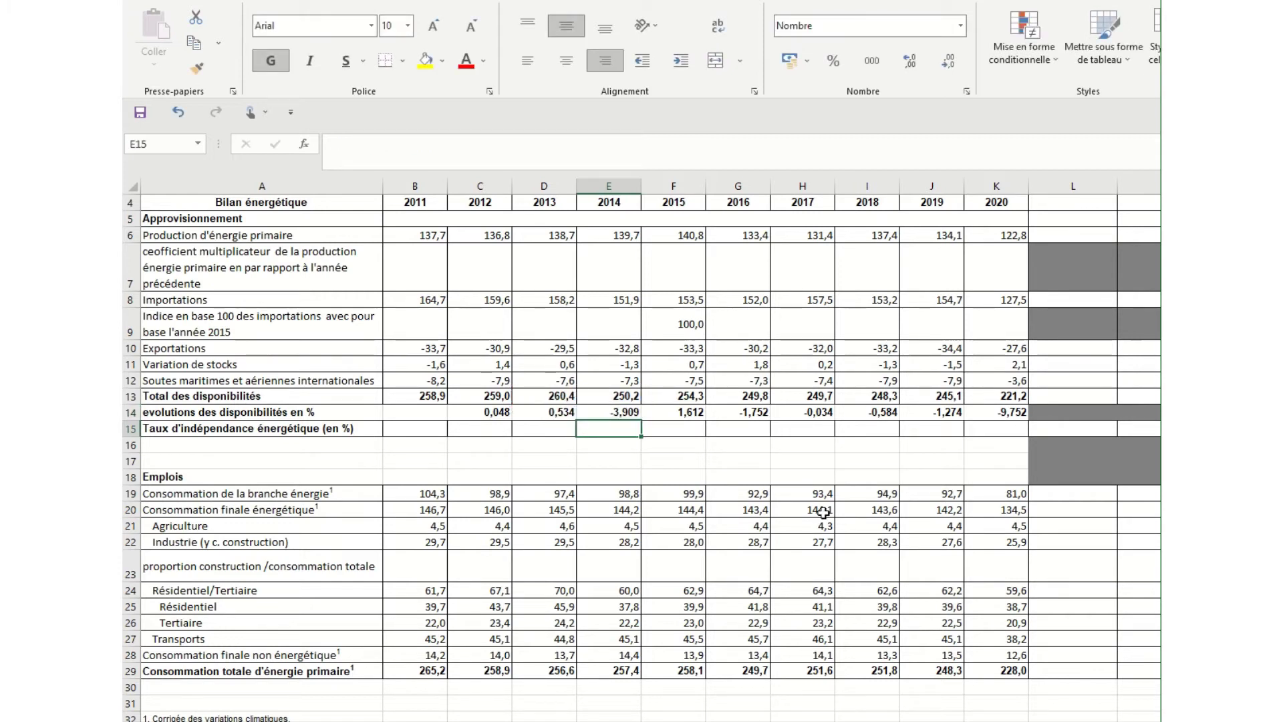
double_click(688, 412)
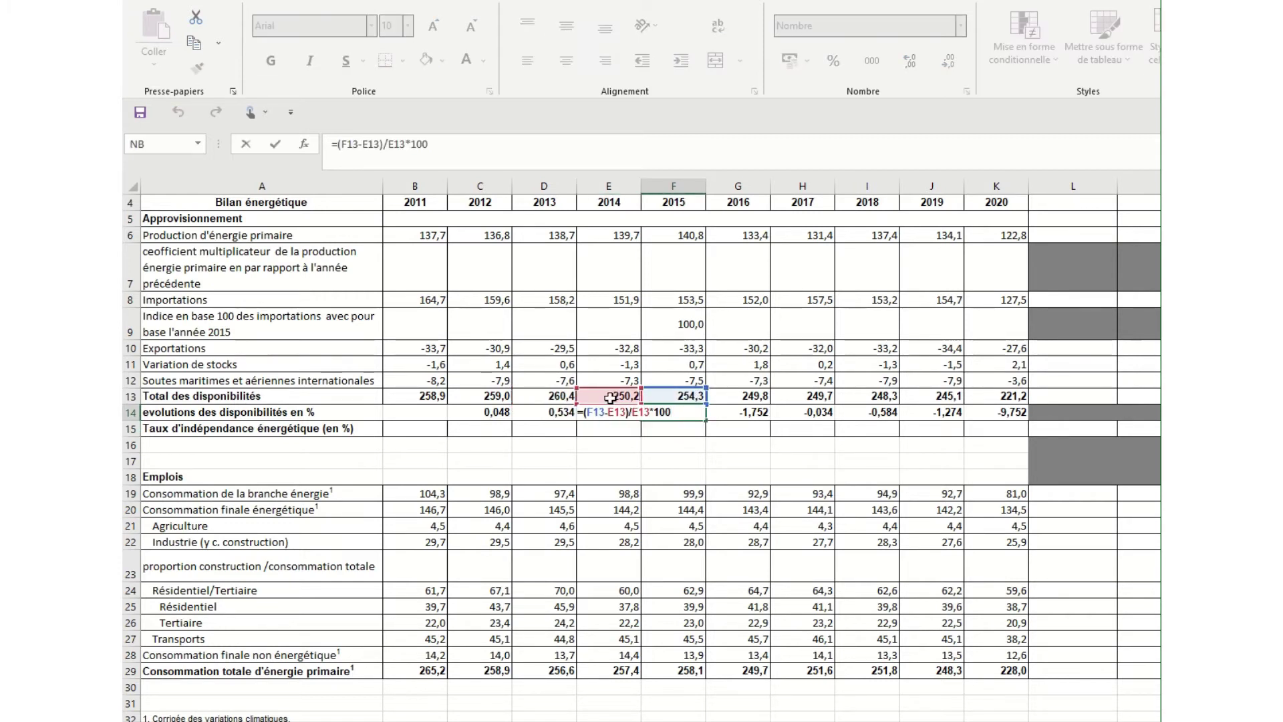
key(Return)
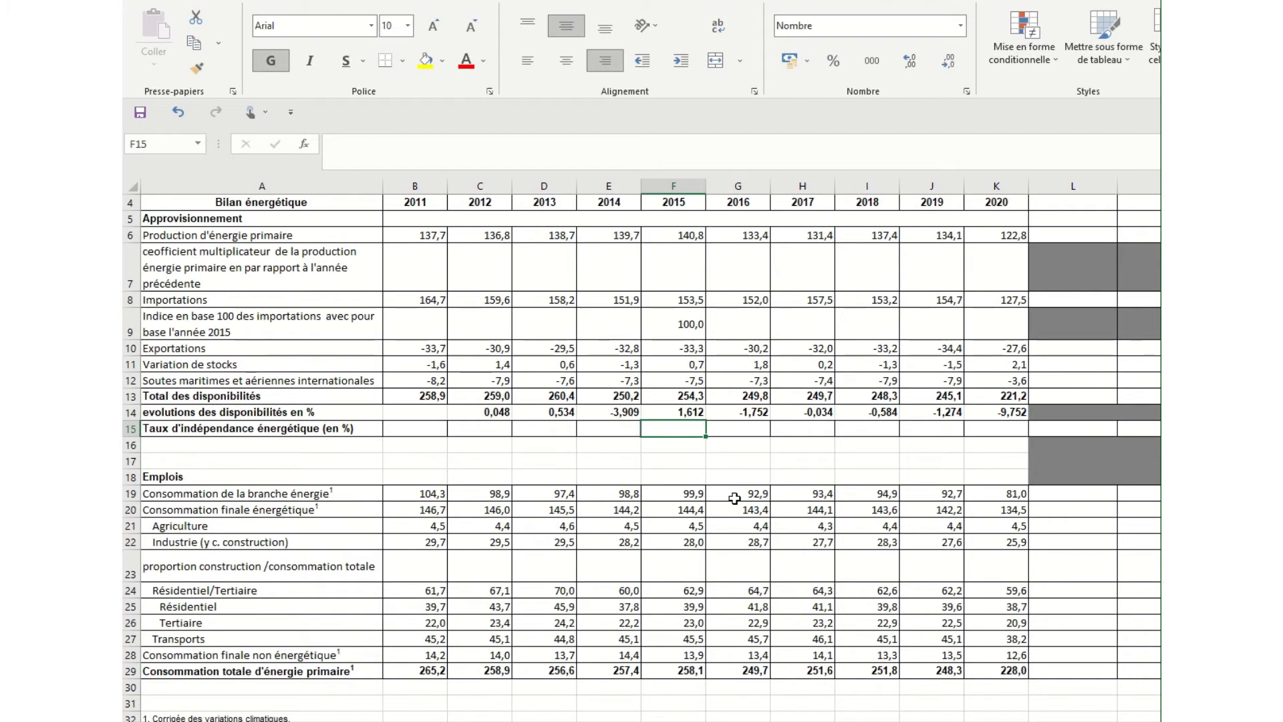
- Try copying the E14 formula downward into cells E15 to E17
click(619, 411)
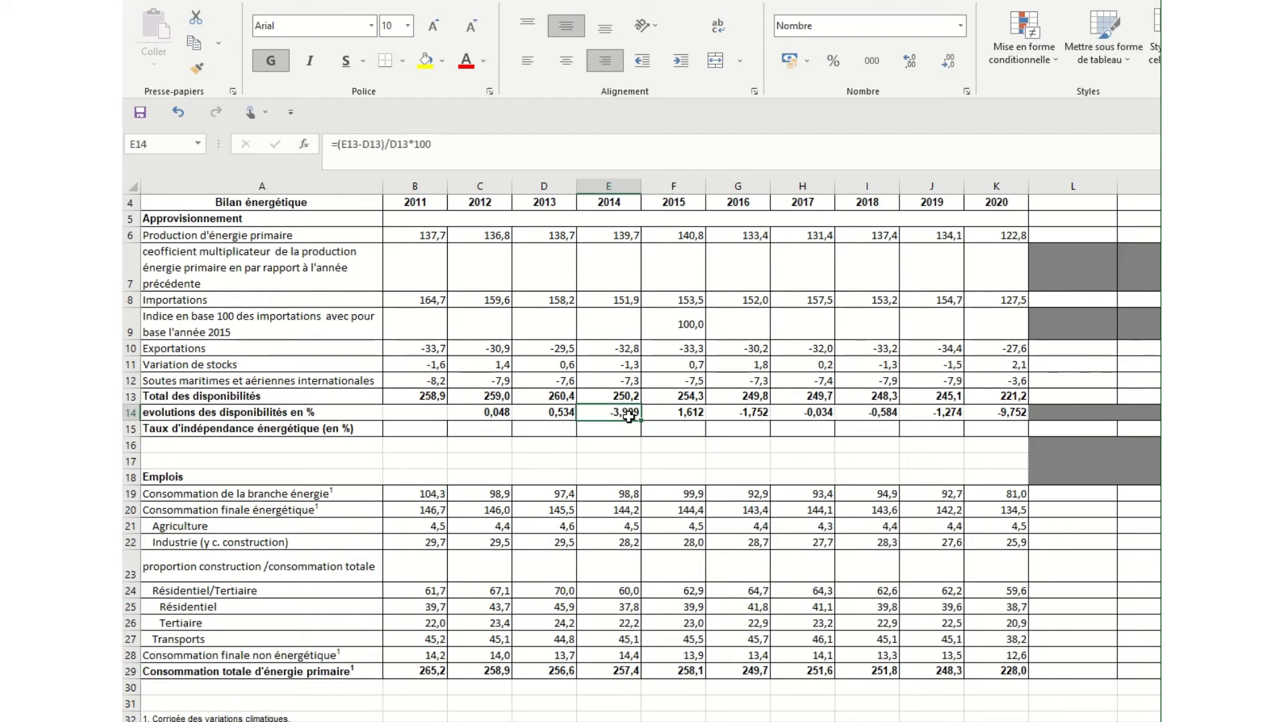
drag(640, 420, 638, 476)
click(618, 429)
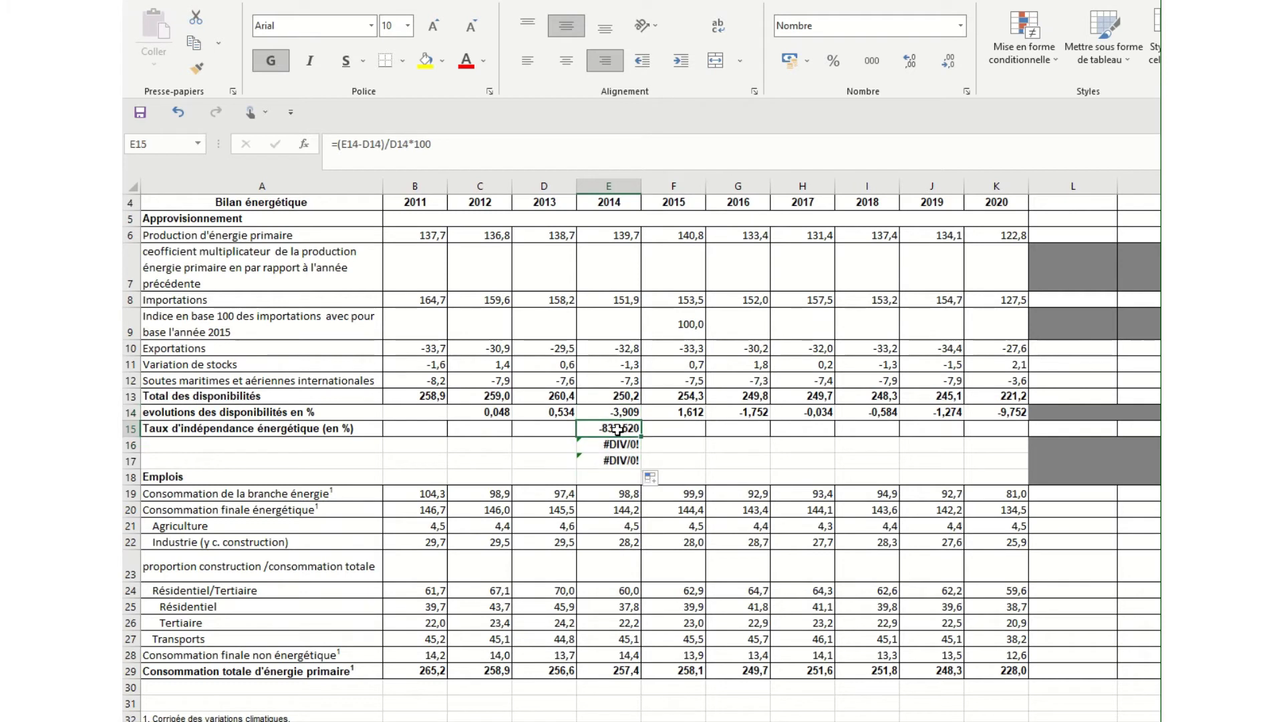
- Compare the cell references of the E14 formula with those of its downward copy in E15
double_click(616, 412)
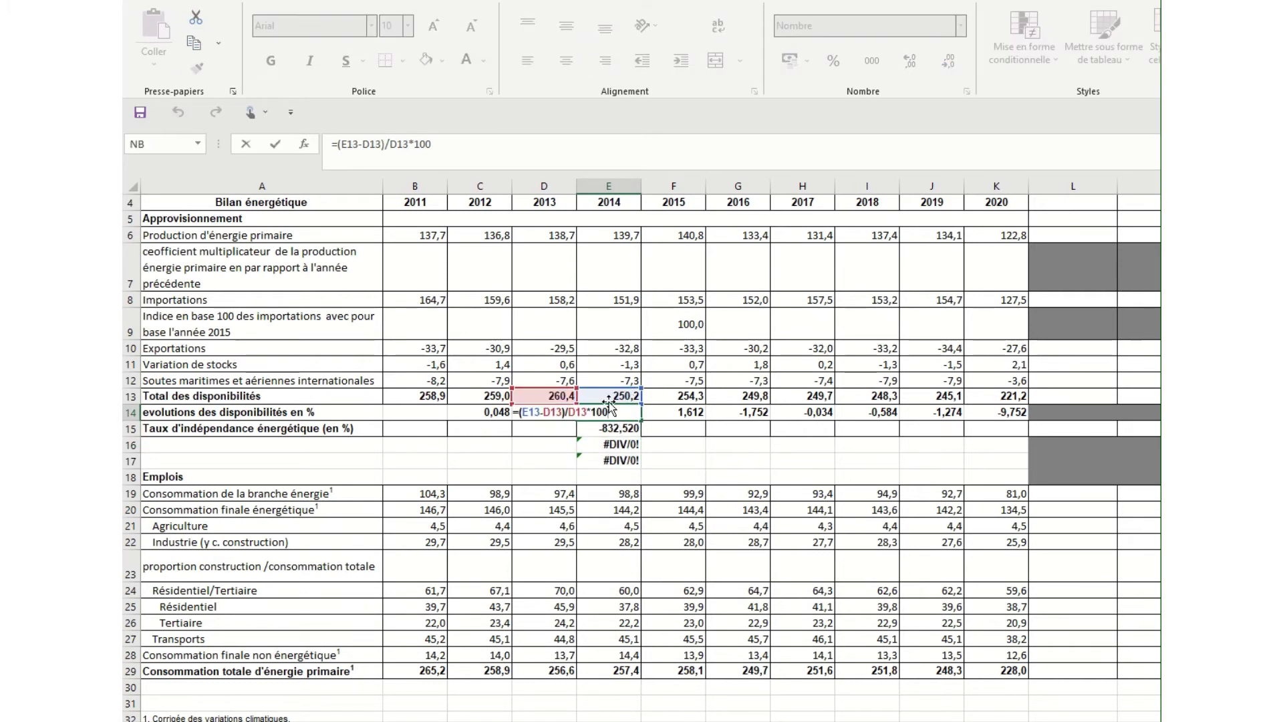
key(Return)
double_click(622, 428)
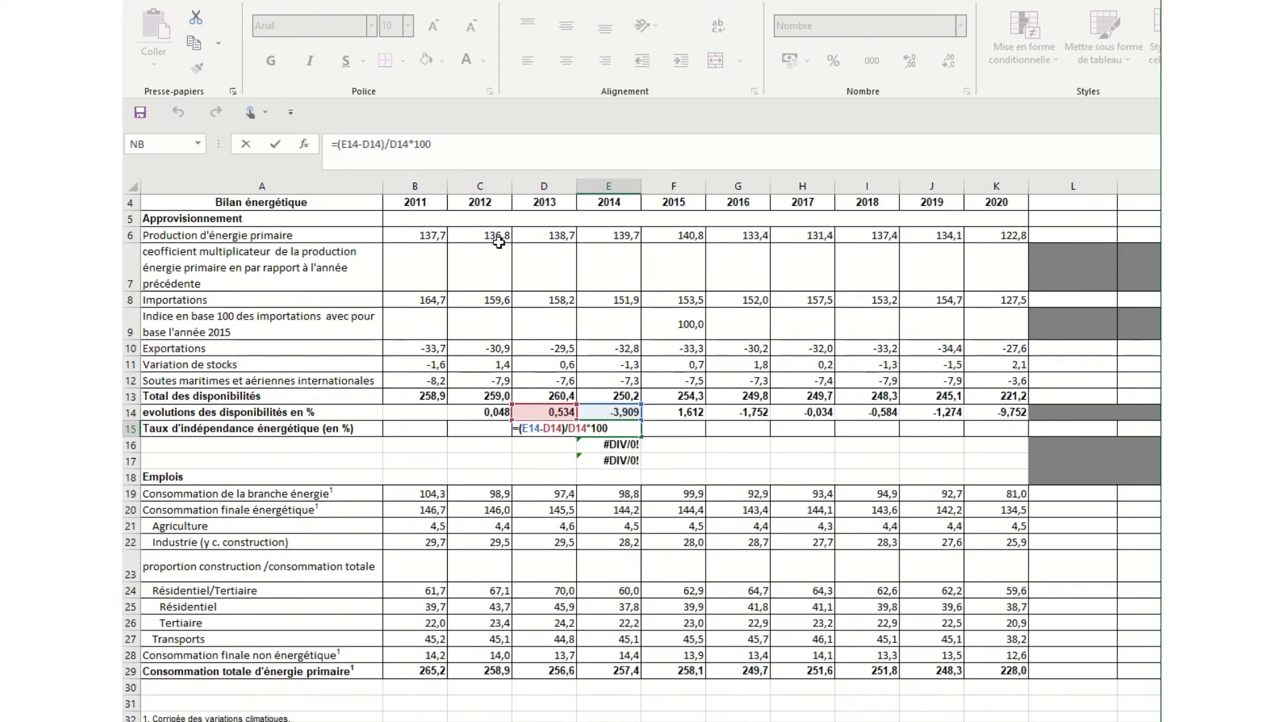
key(Return)
- Delete the copied formulas from cells E15 to E17
drag(625, 430, 639, 459)
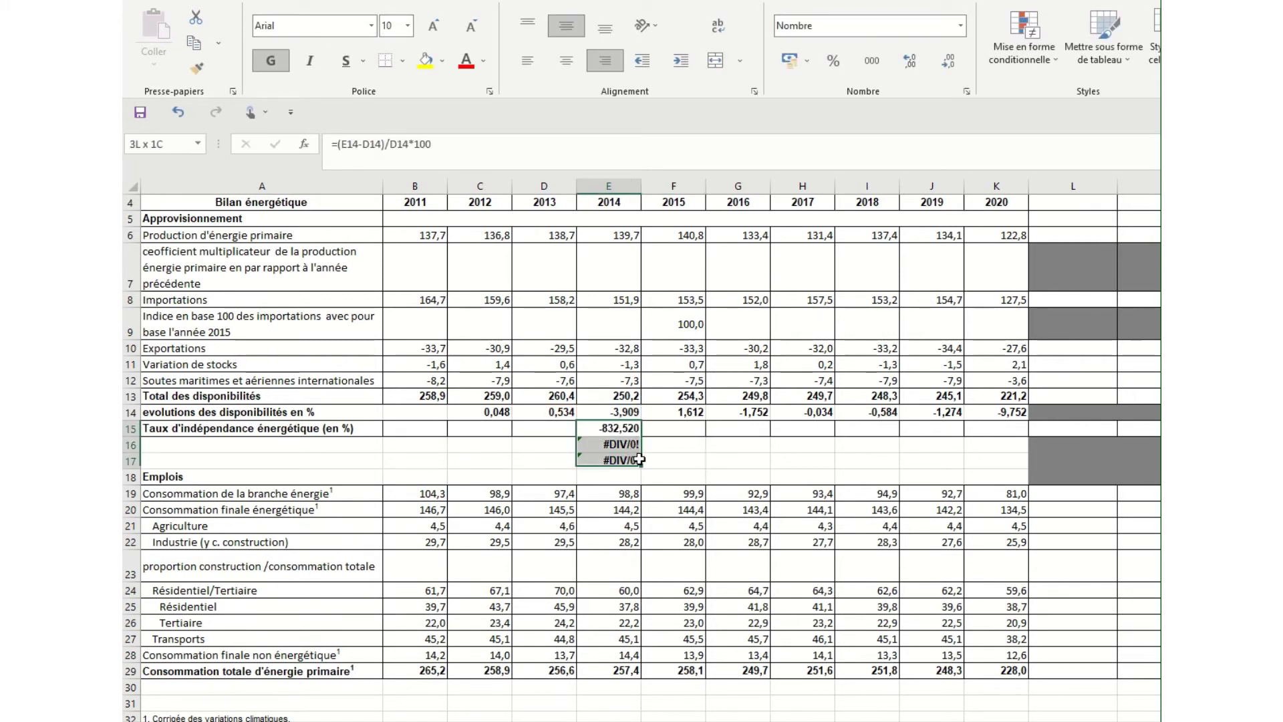
key(Delete)
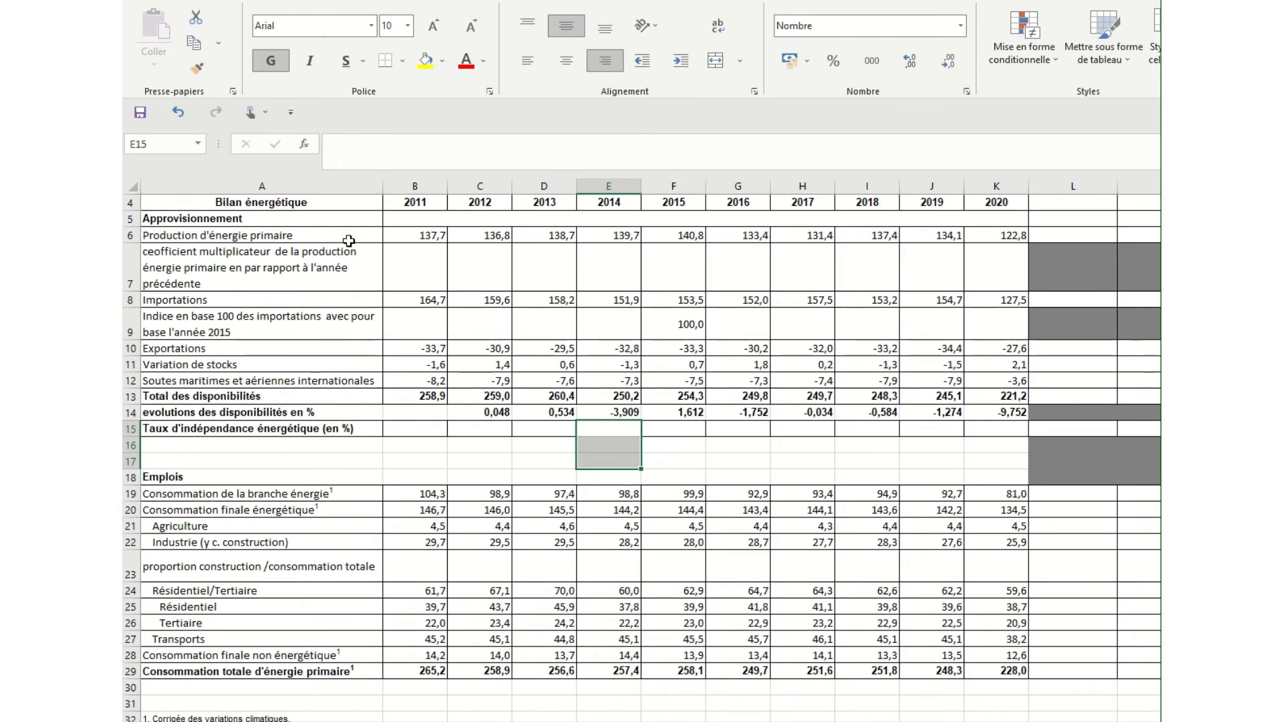
- Enter the column header "total" in L4 and begin a formula in L6 on the primary energy production row
click(1071, 202)
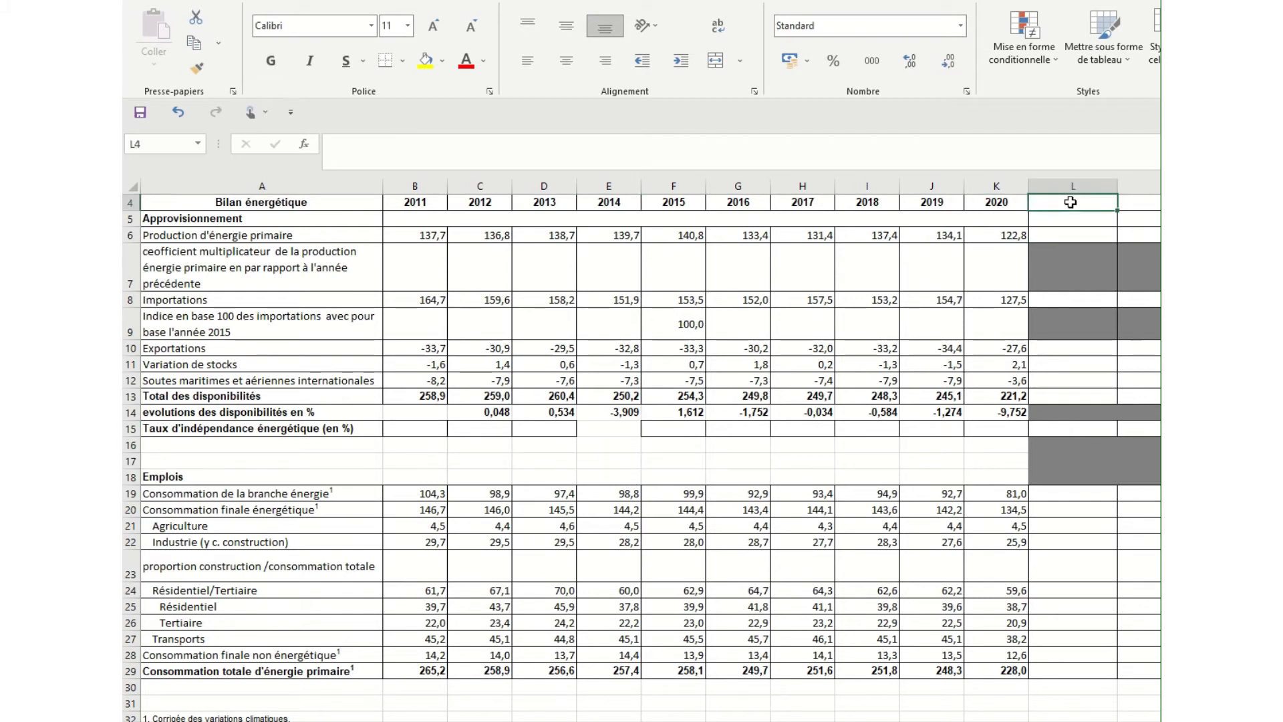
text(total)
key(Return)
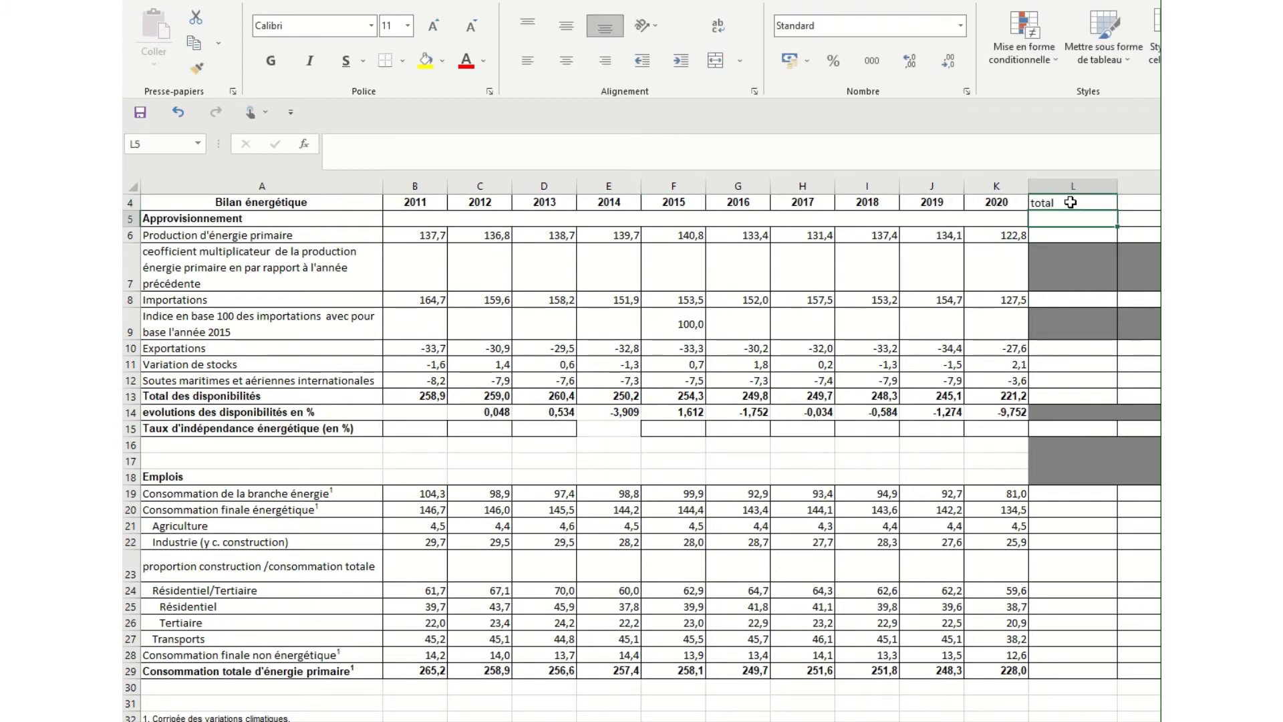
click(1061, 231)
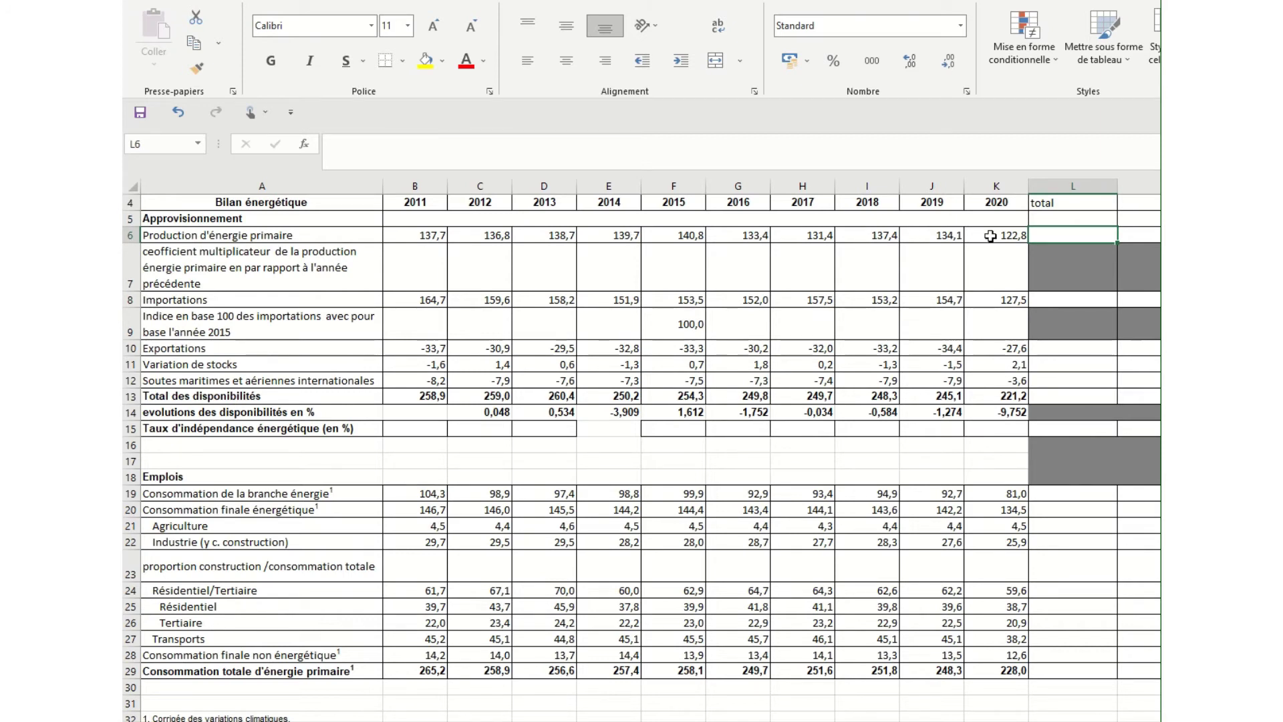
text(=)
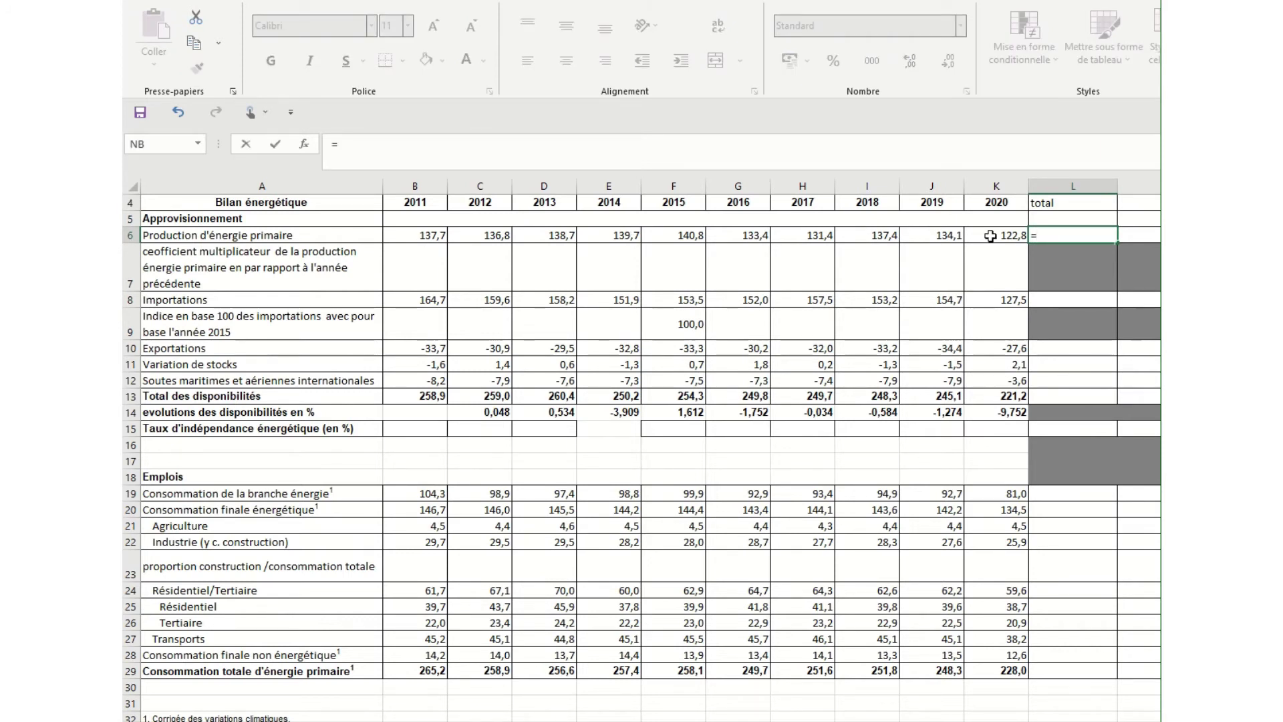
click(443, 233)
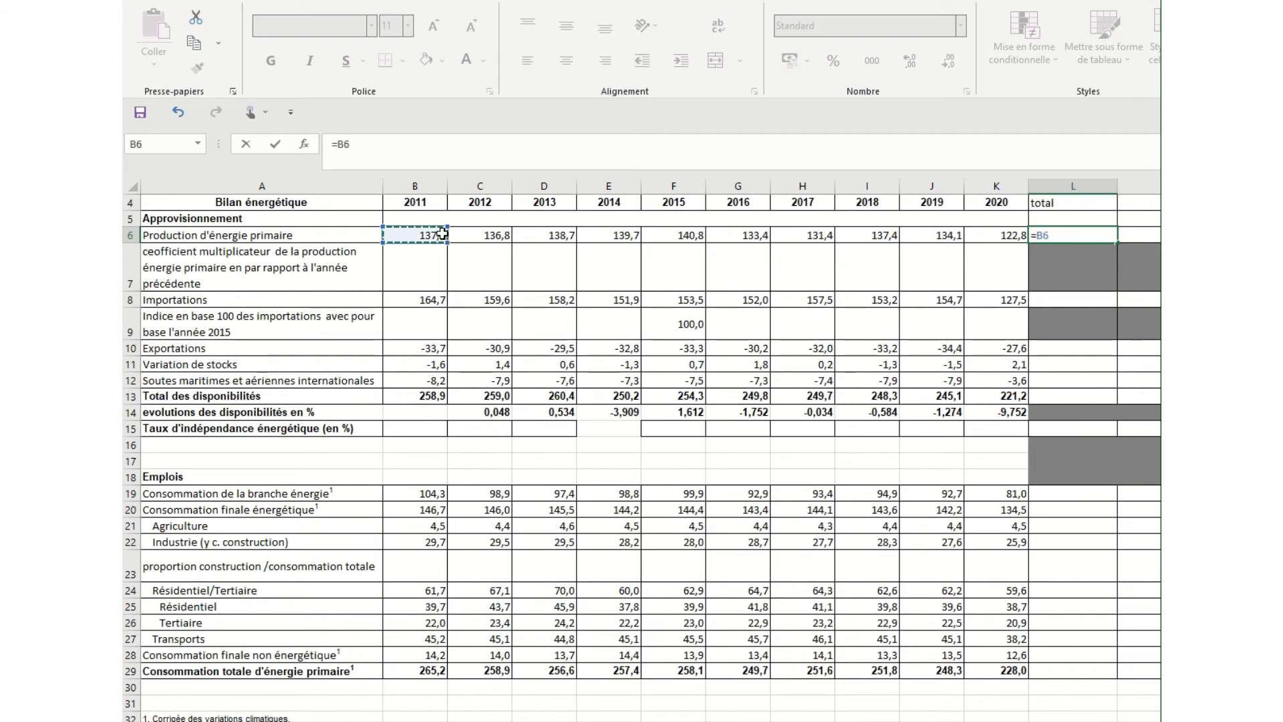
text(+)
click(480, 241)
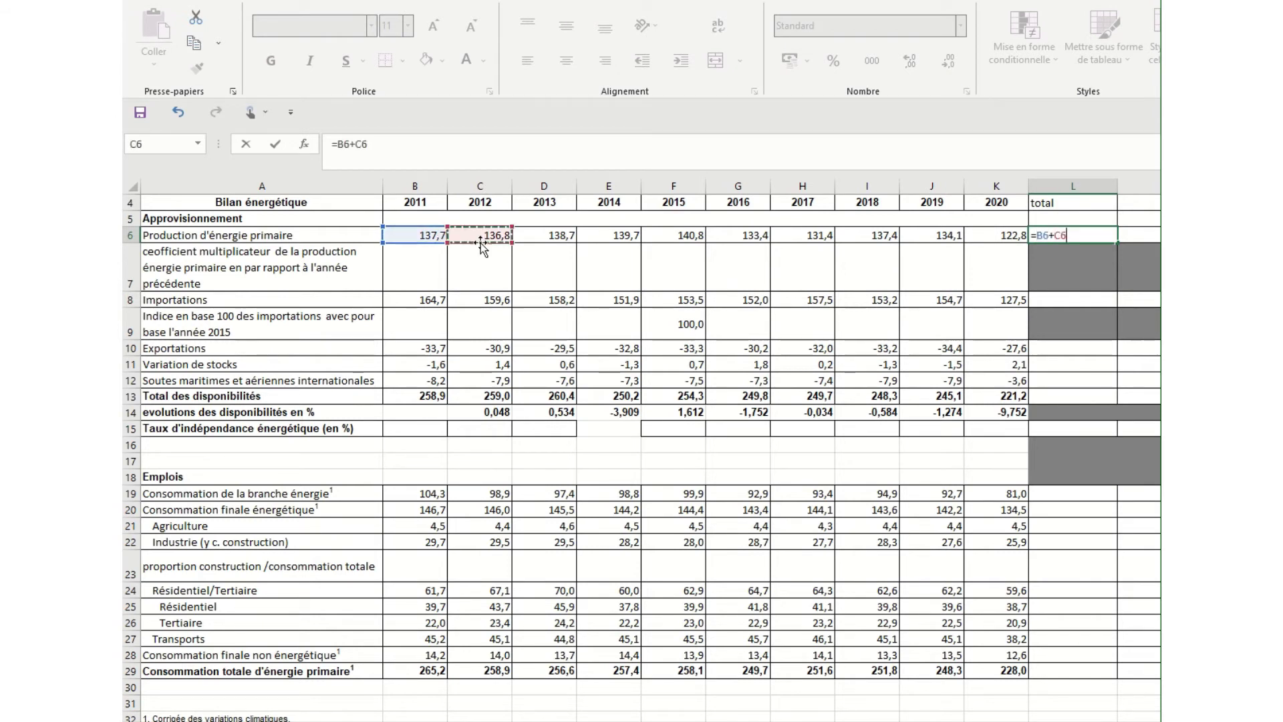
text(+)
click(557, 233)
key(BackSpace)
key(BackSpace)
key(BackSpace)
key(BackSpace)
key(BackSpace)
key(BackSpace)
key(BackSpace)
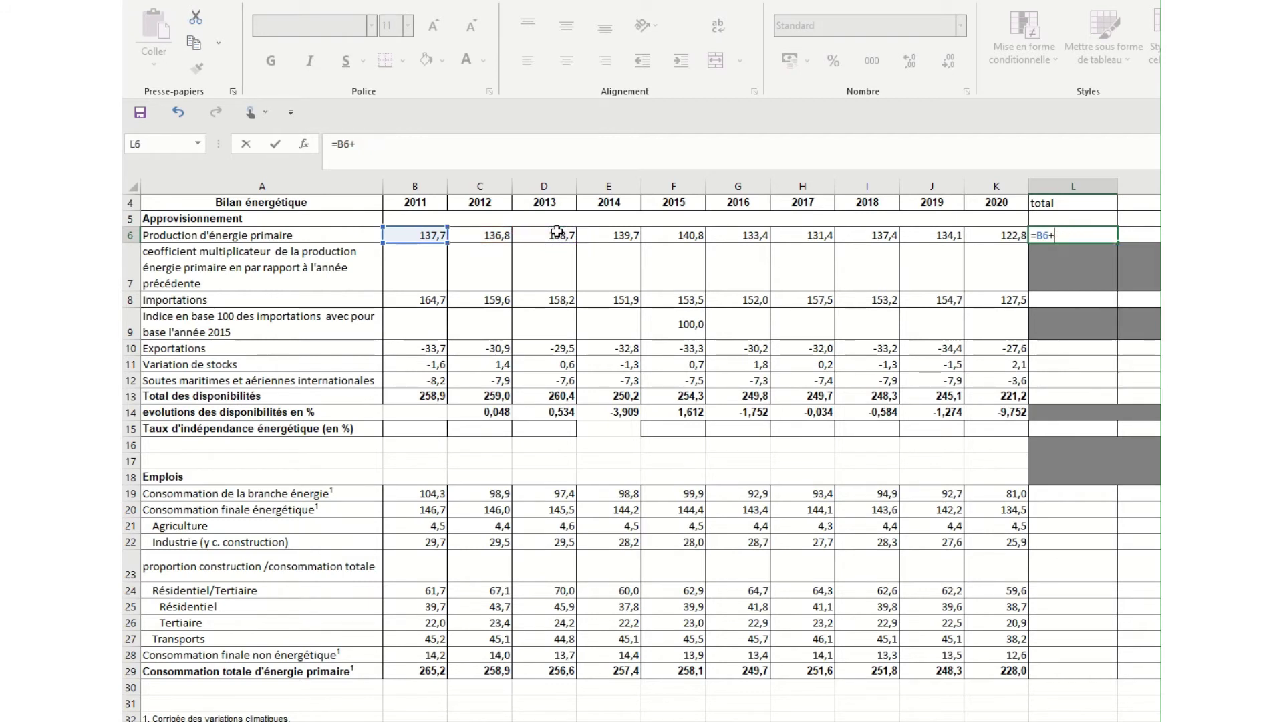
key(BackSpace)
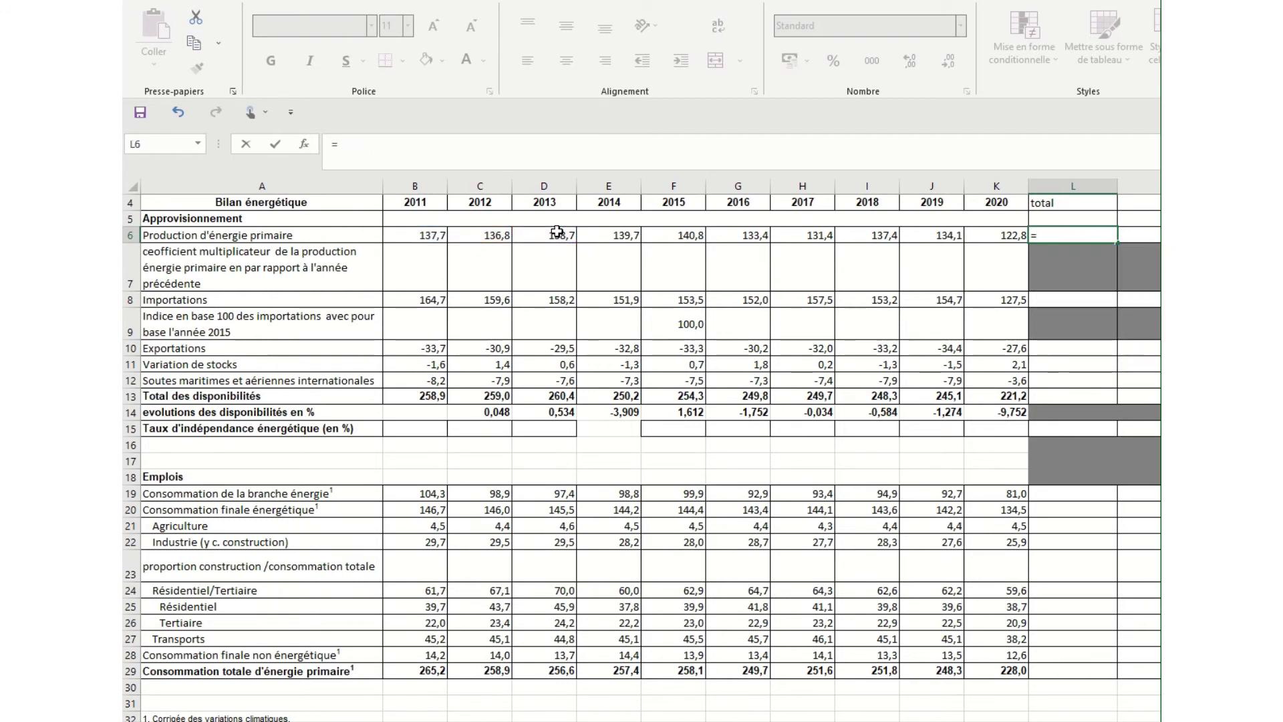
- Complete the L6 formula as =SOMME(B6:K6) to total primary energy production for 2011 to 2020
text(SOMME()
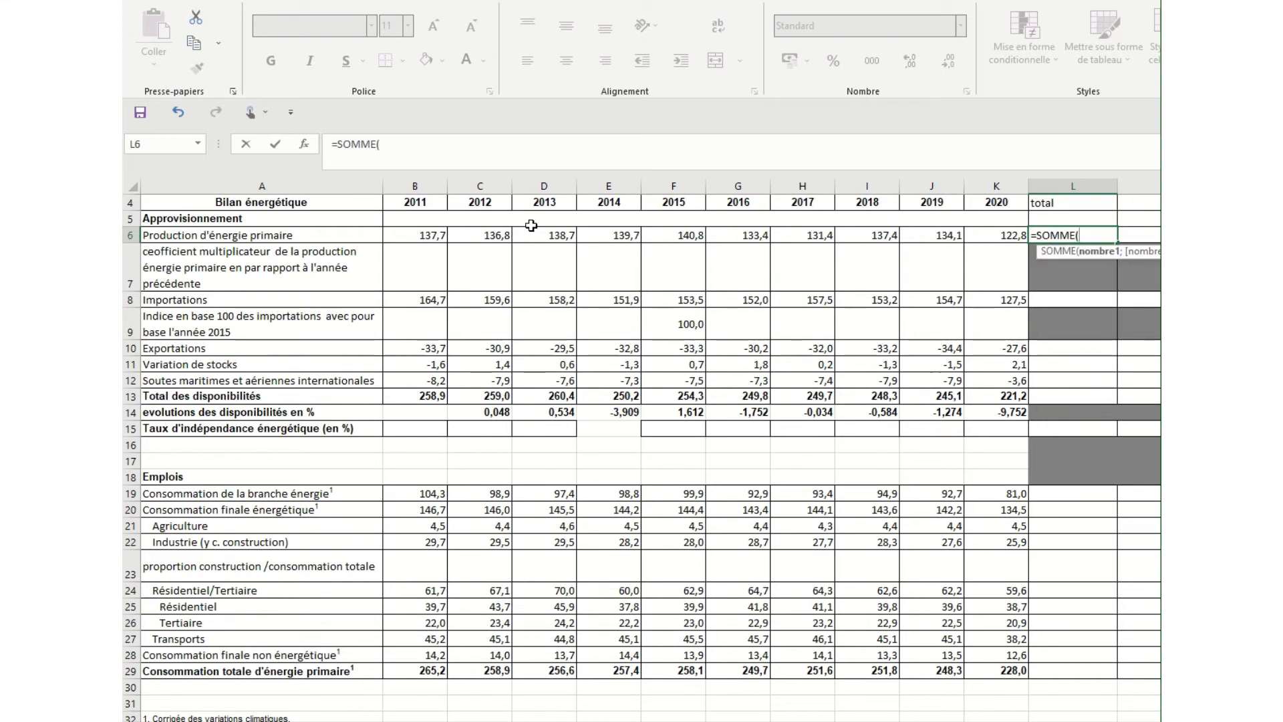
drag(391, 241, 1013, 238)
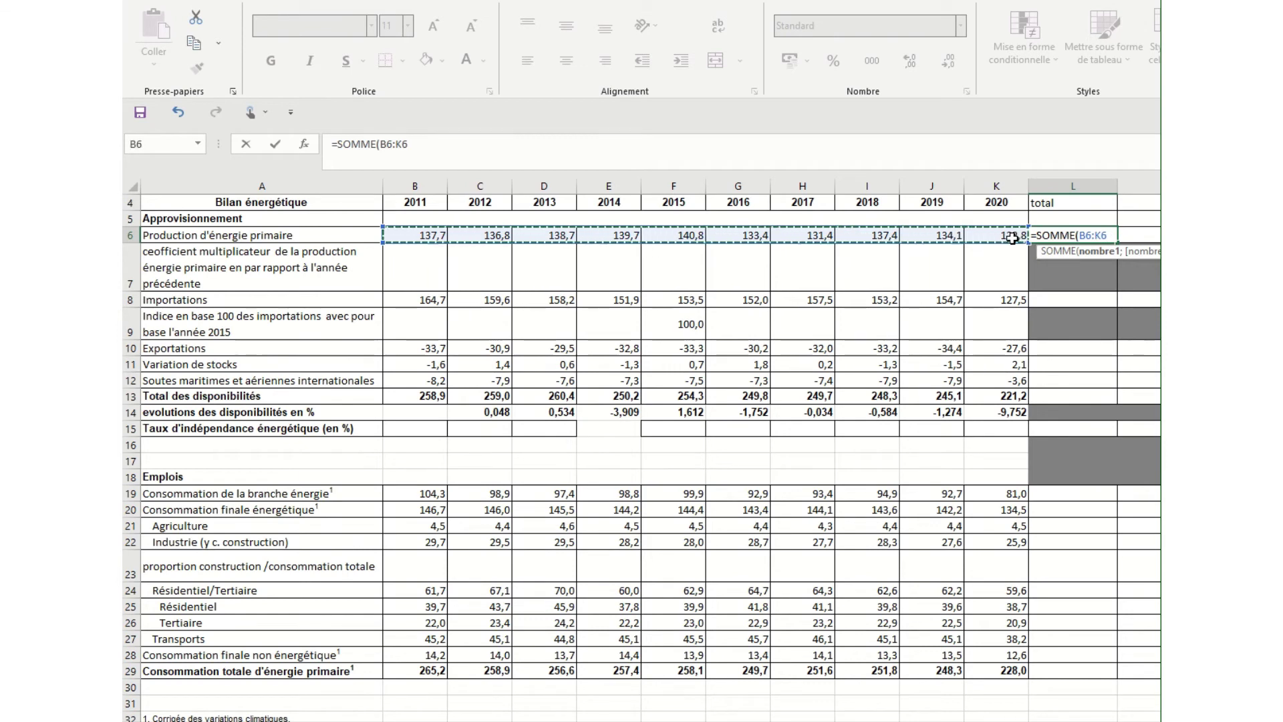
text())
key(Return)
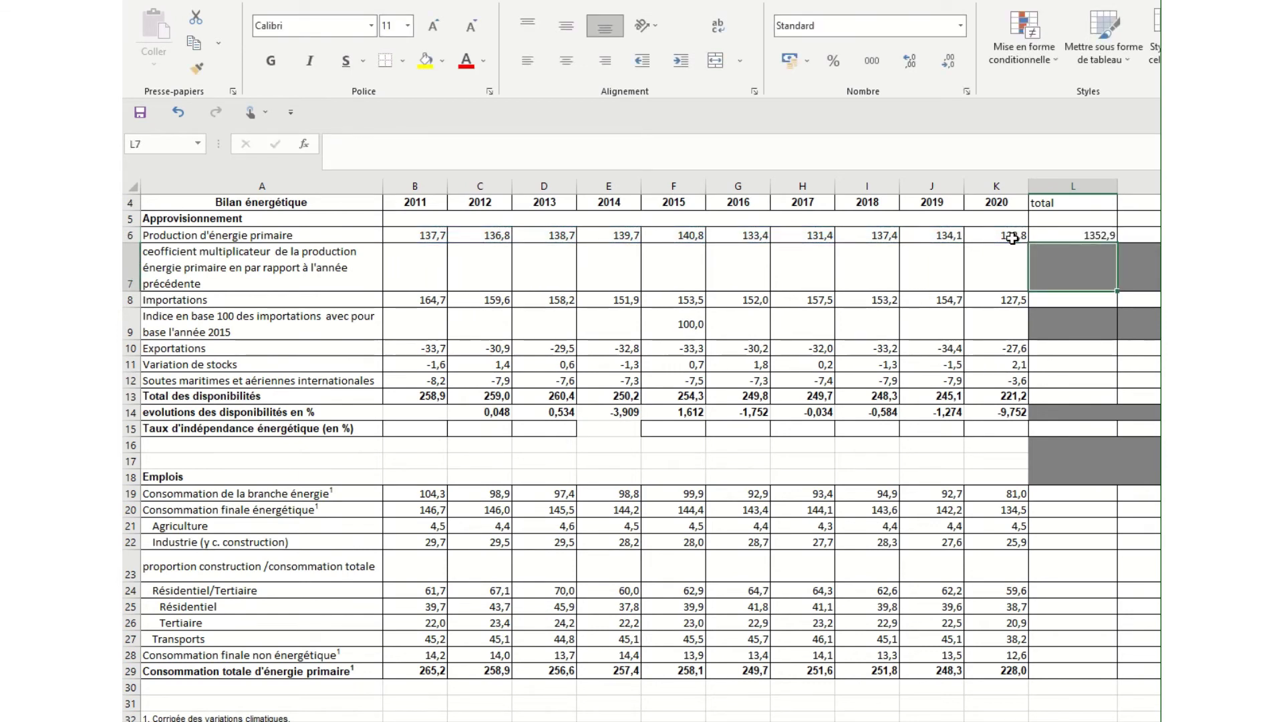
- Try the L6 formula with a semicolon, =SOMME(B6;K6), and check the two cells it adds, B6 and K6
double_click(1060, 236)
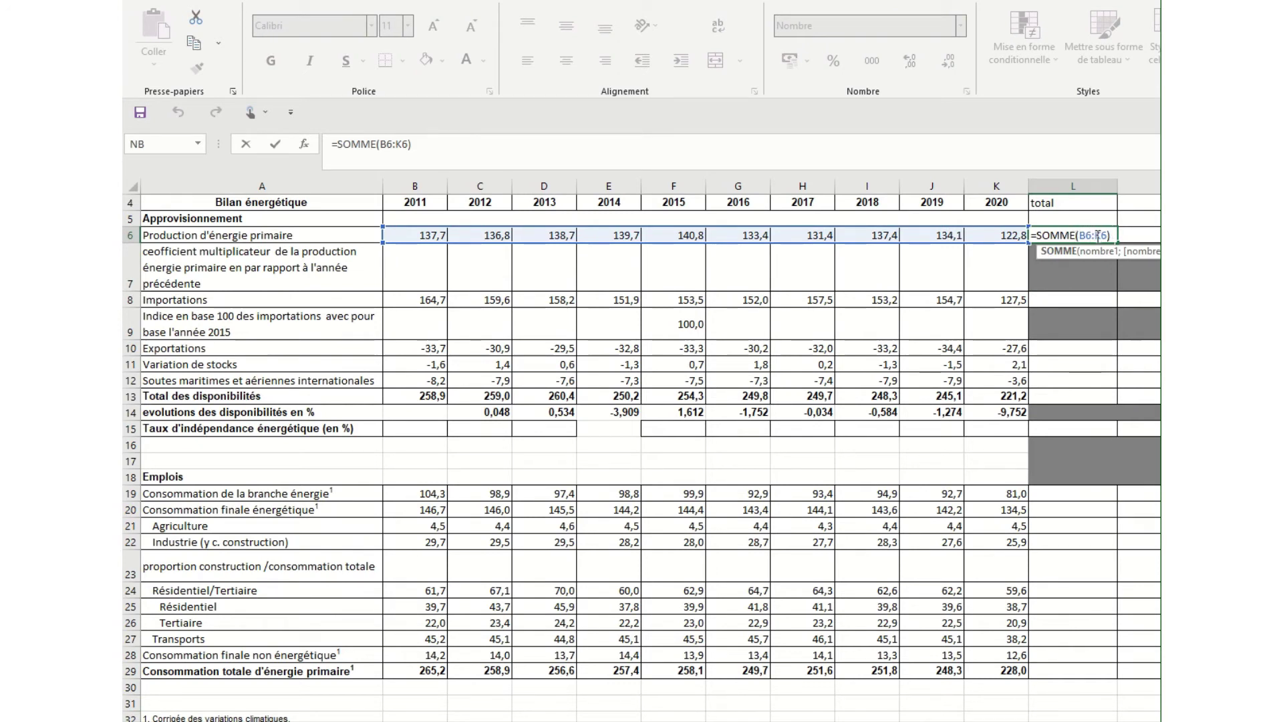
click(1098, 236)
key(BackSpace)
text(;)
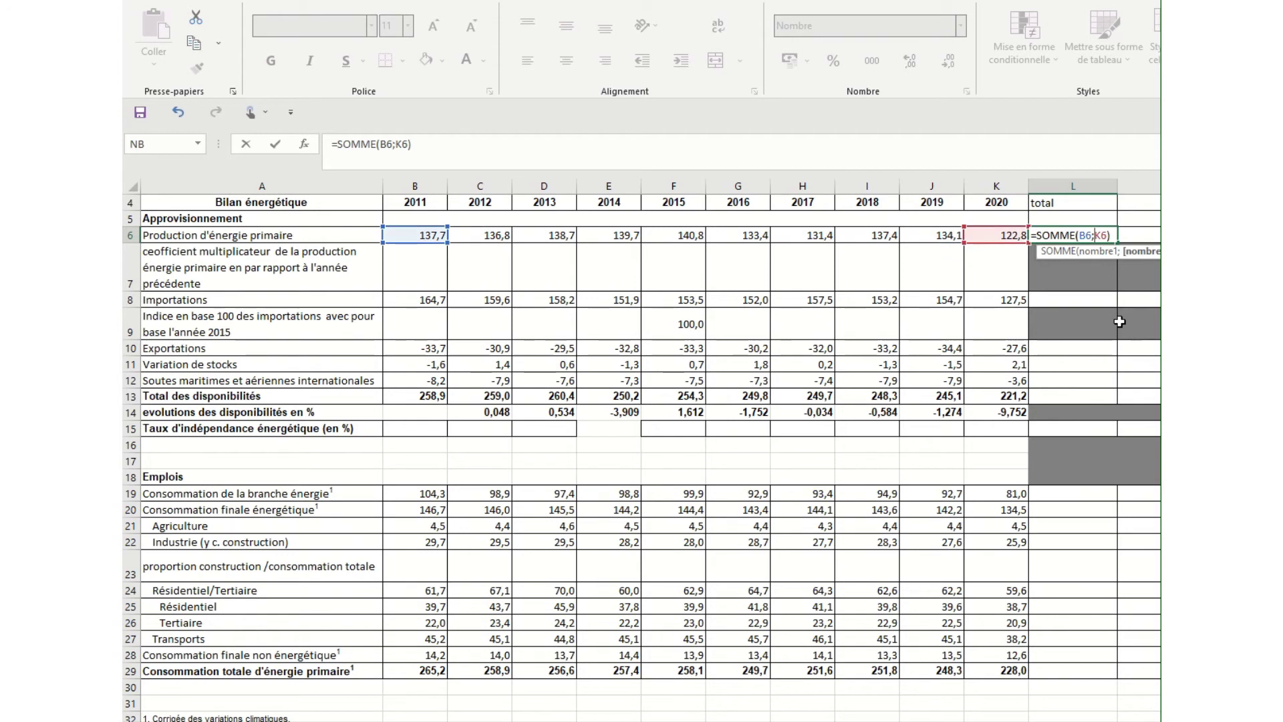
key(Return)
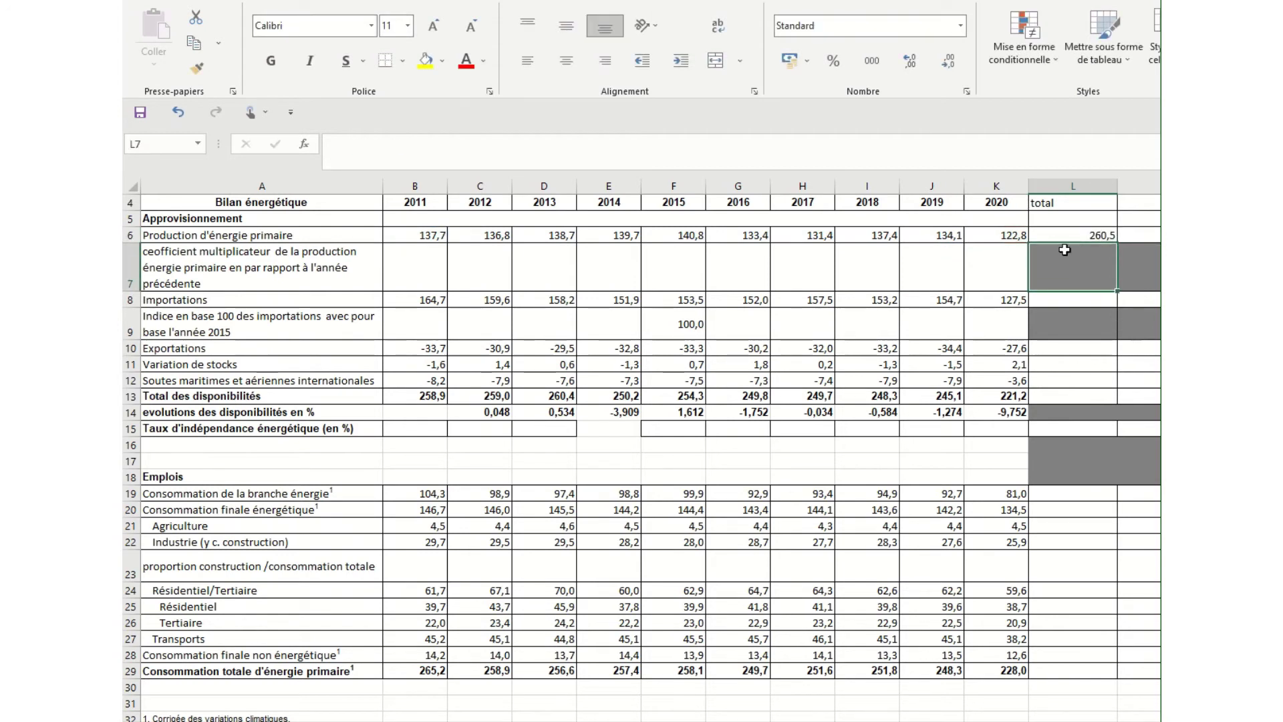
click(999, 235)
click(431, 237)
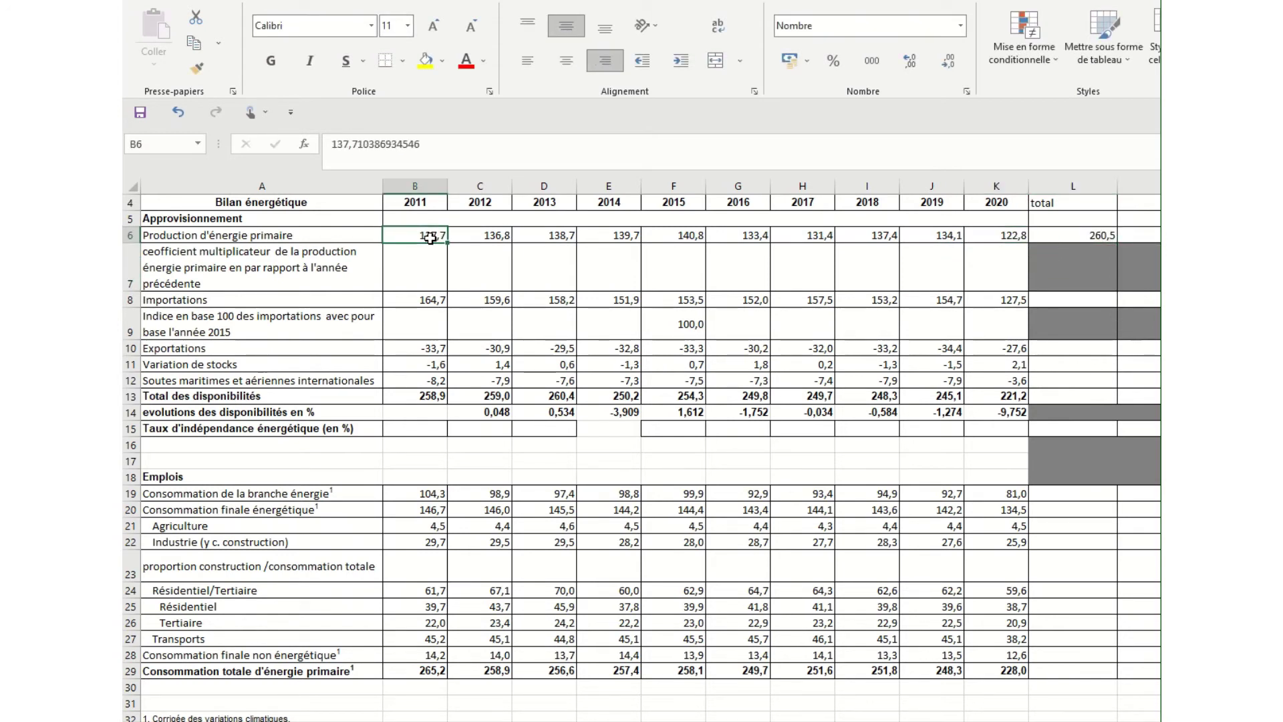
- Change the primary energy production total in L6 back to the range formula =SOMME(B6:K6)
double_click(1096, 238)
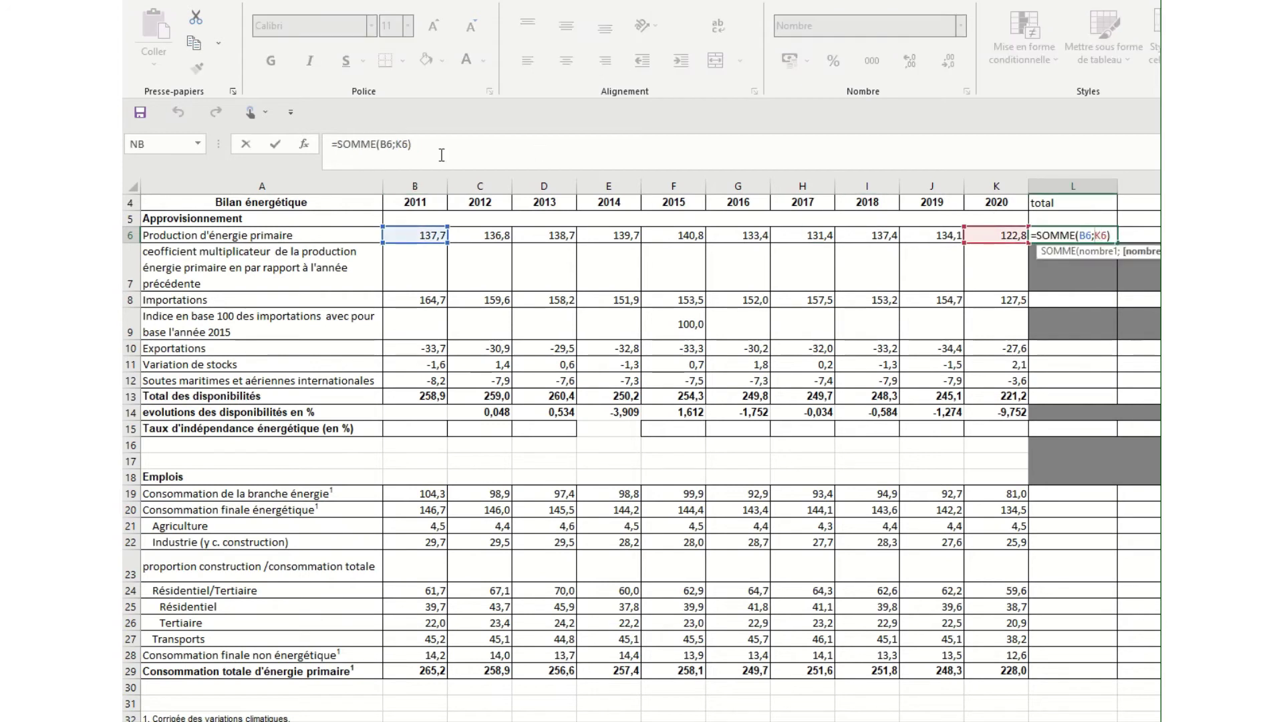
click(396, 146)
key(BackSpace)
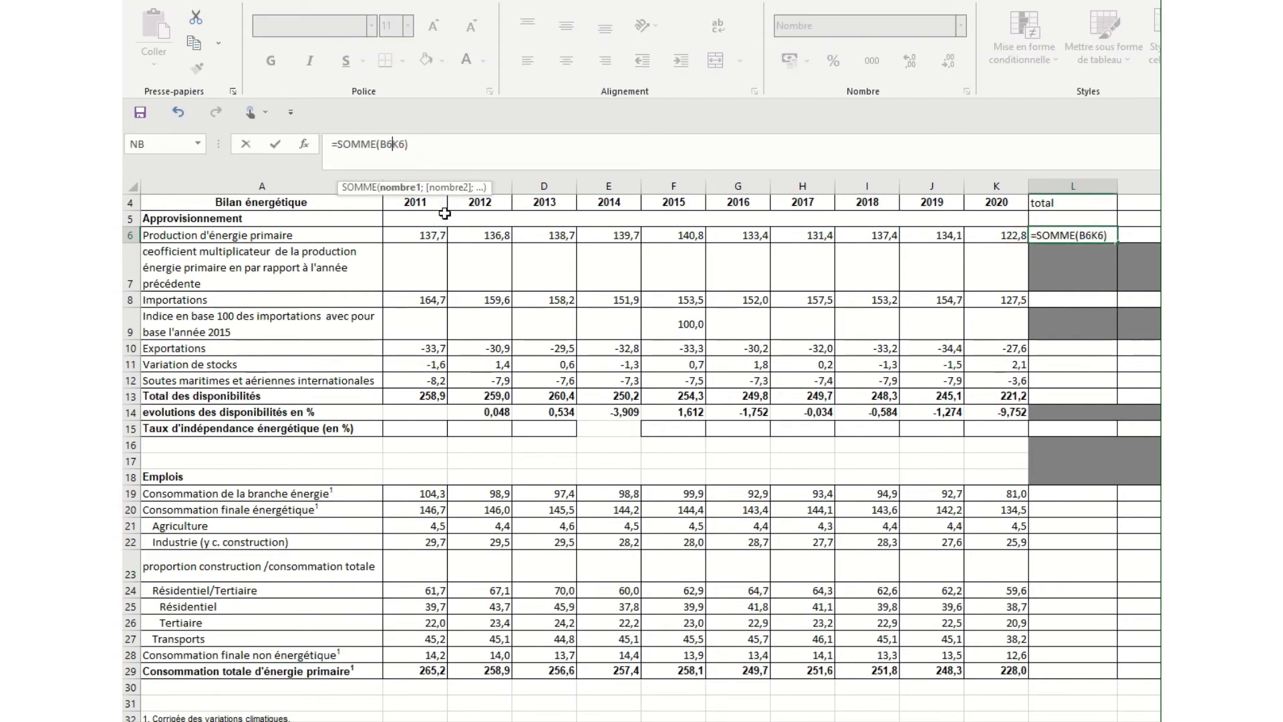
text(:)
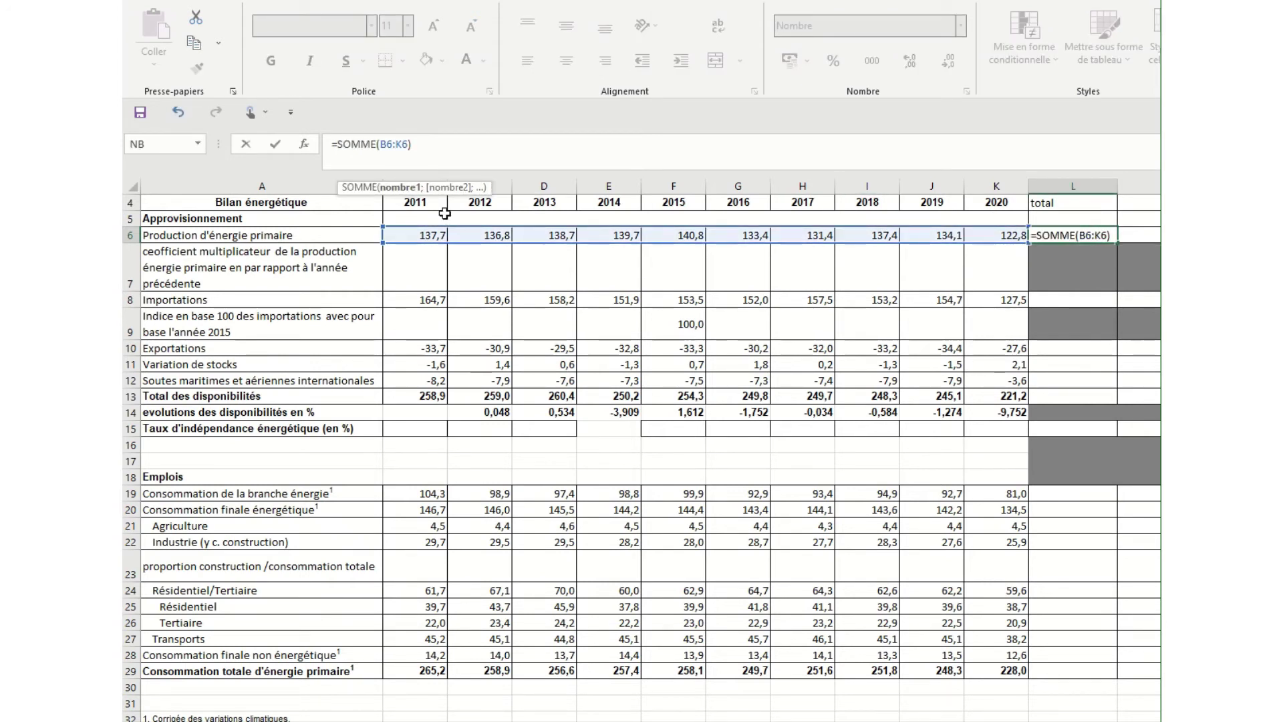
key(Return)
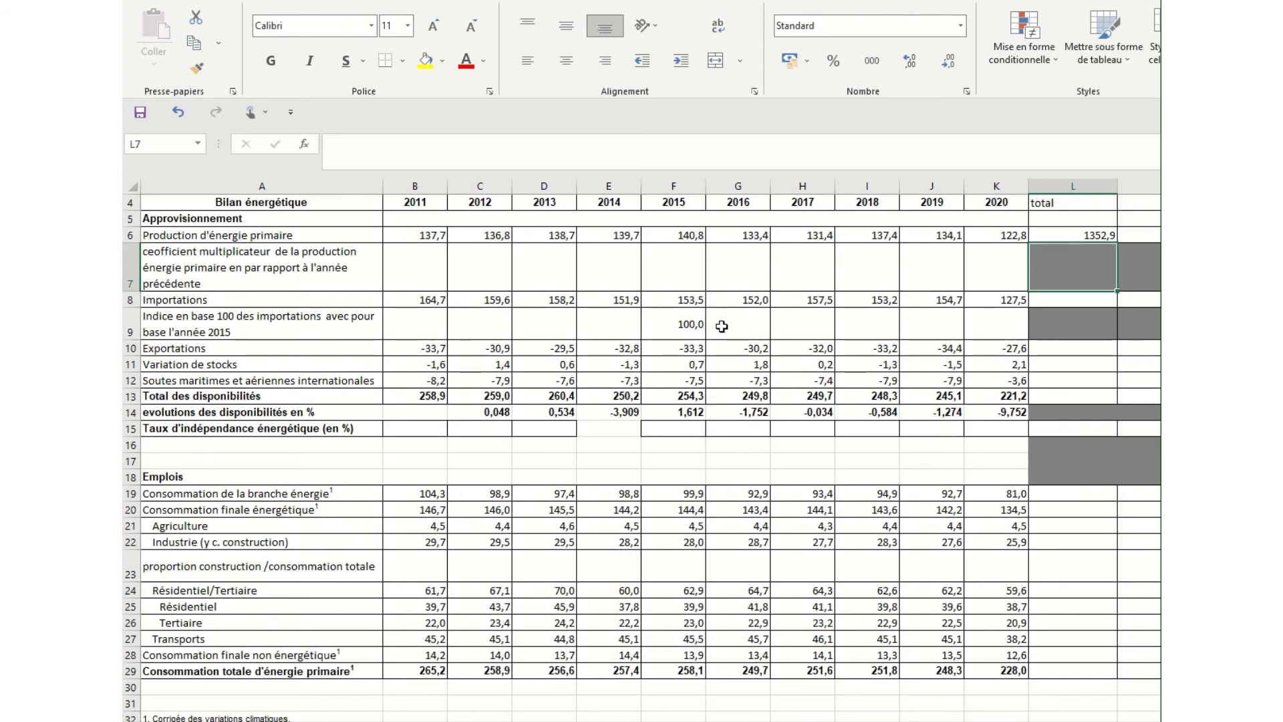
- Calculate the 2011 import index in B9 with the formula =B8*F9/F8, using 2015 as the base year
click(431, 301)
click(697, 327)
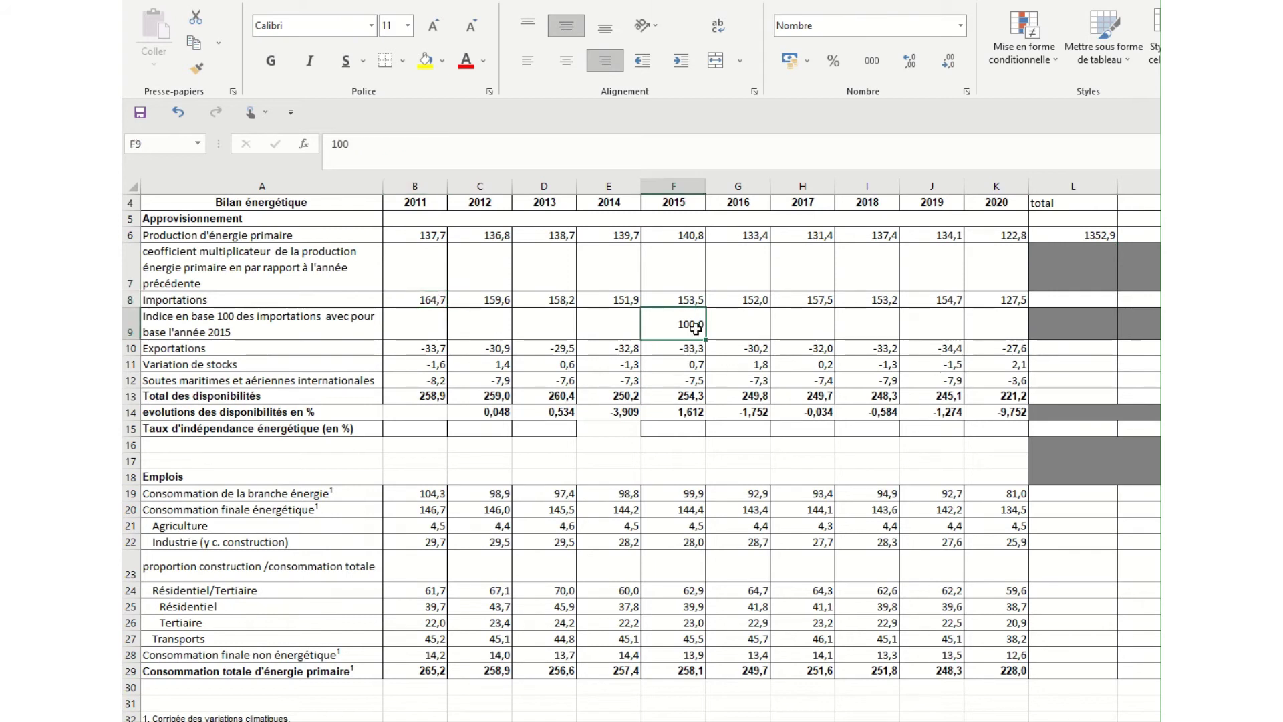
click(697, 301)
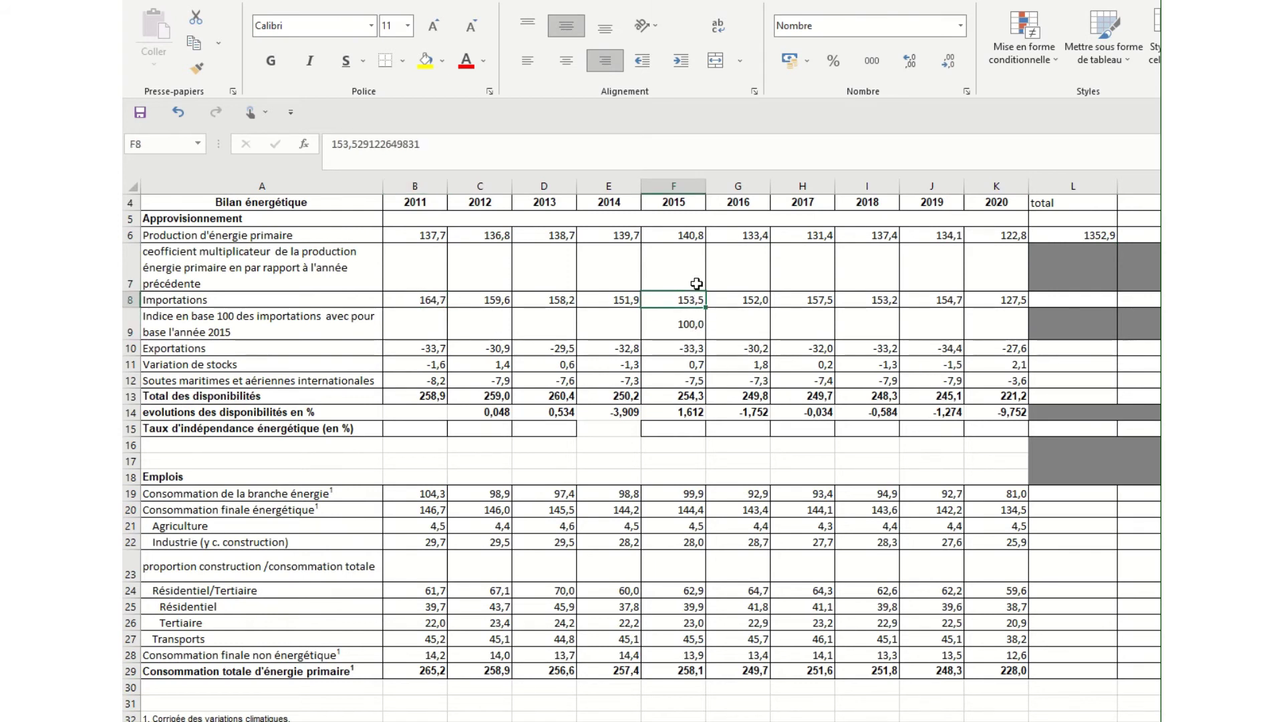
double_click(432, 325)
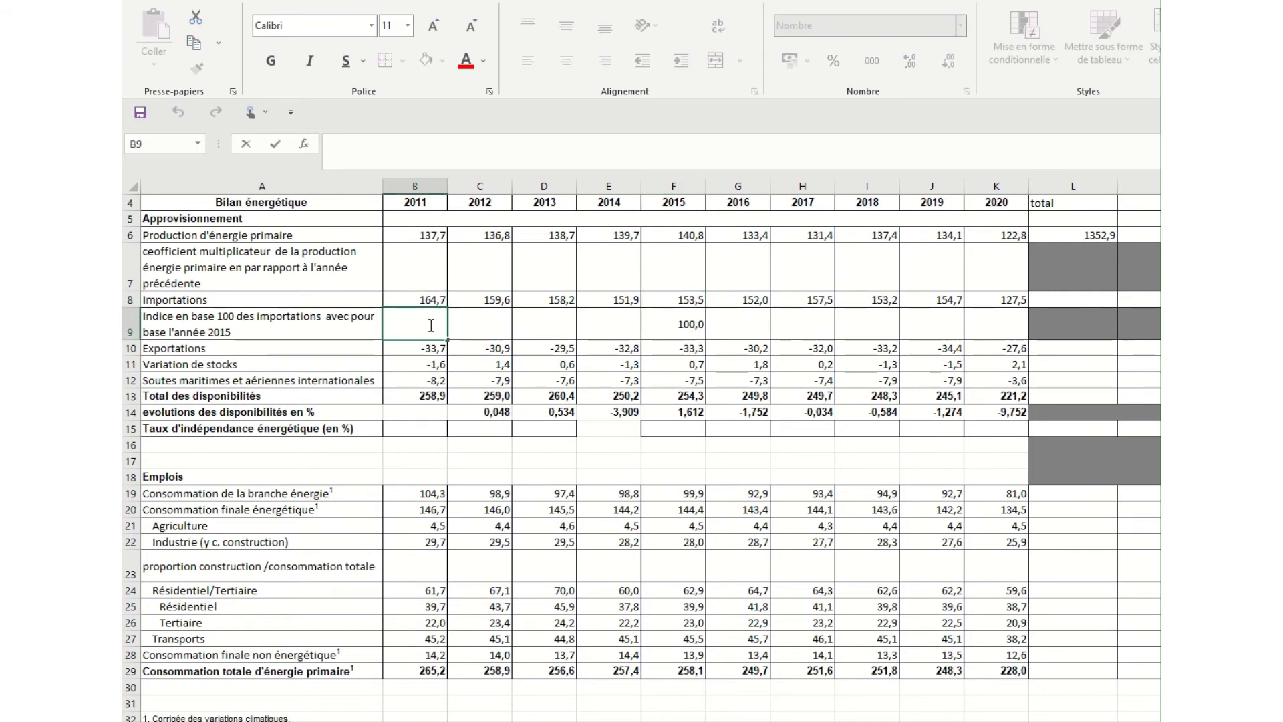
text(=)
click(428, 298)
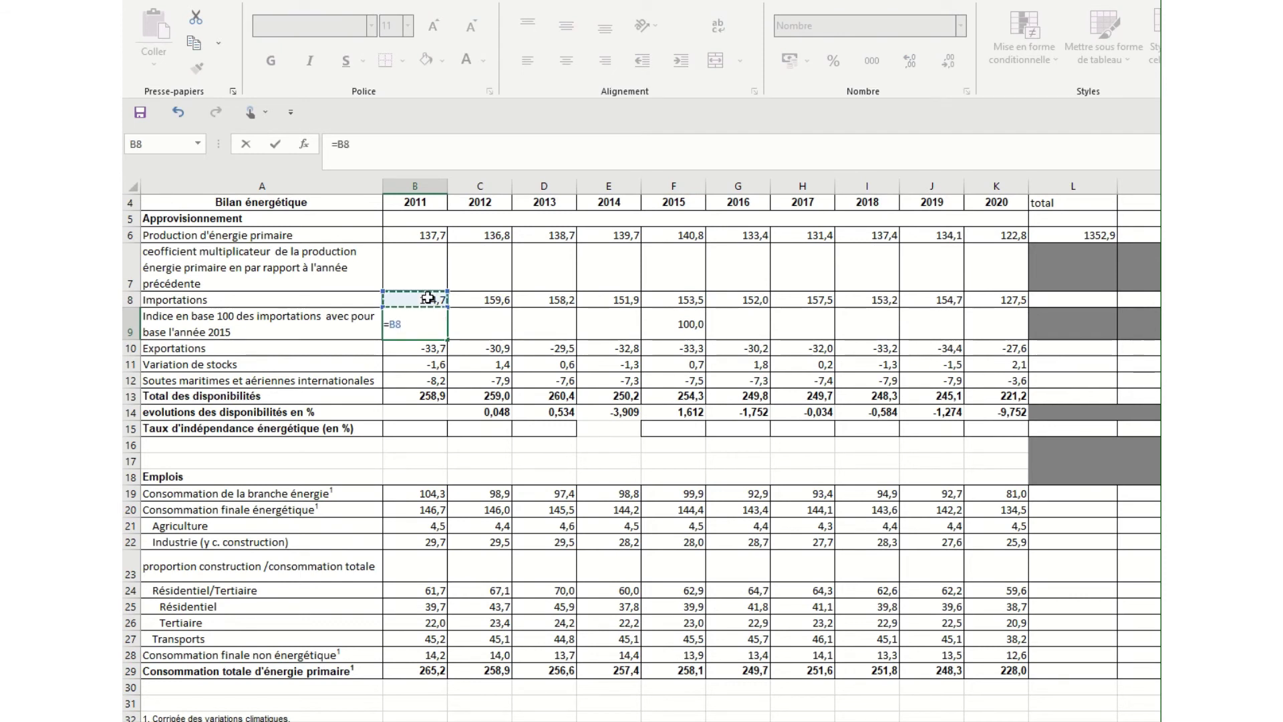
text(*)
click(687, 327)
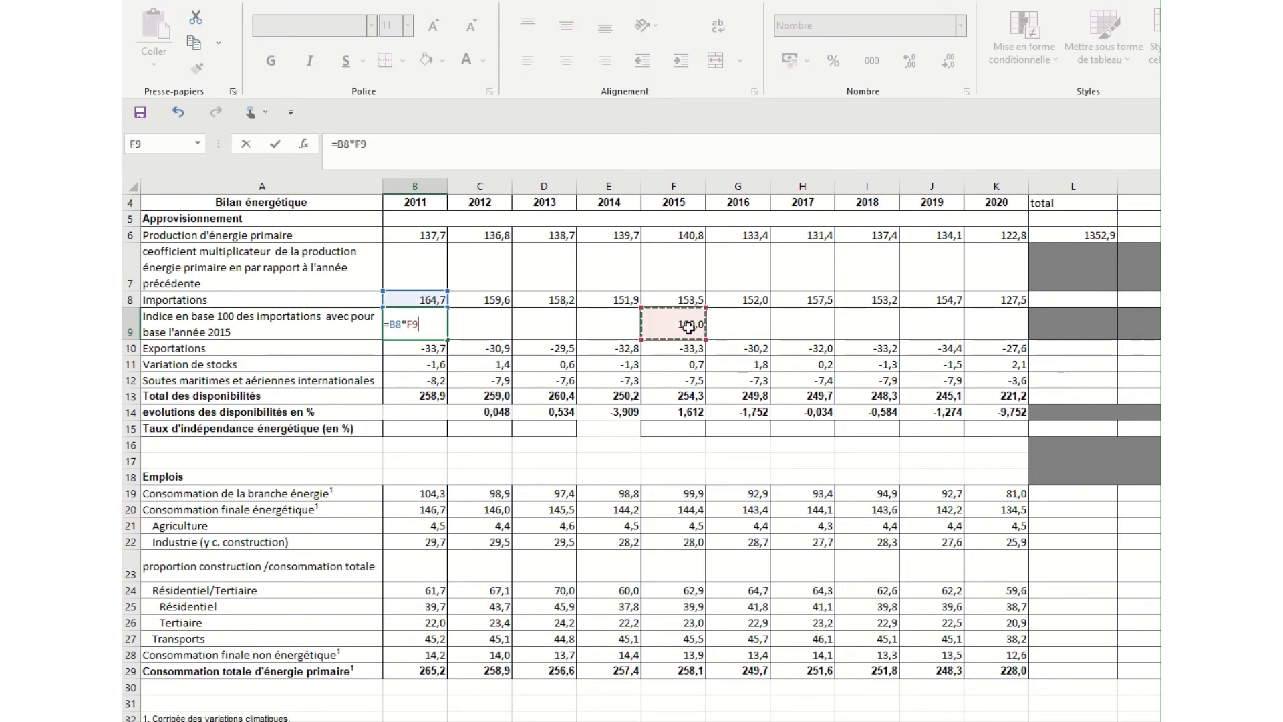
text(/)
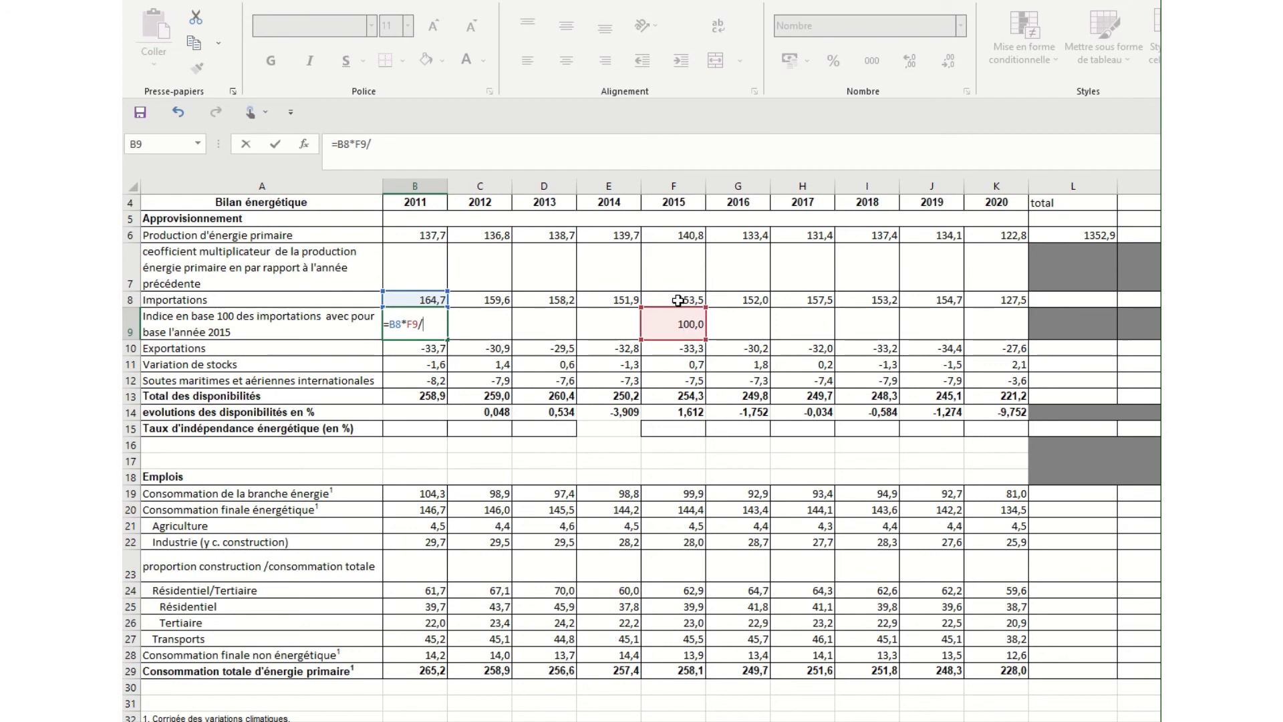
click(687, 301)
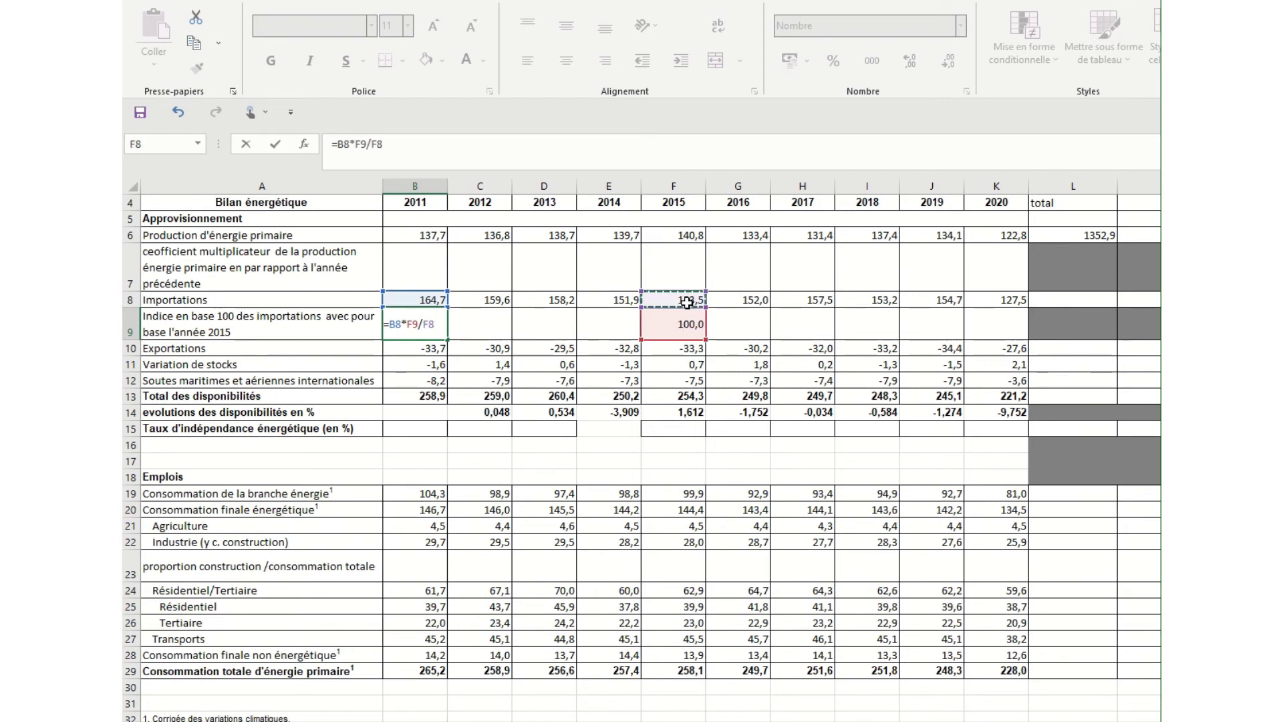
key(Return)
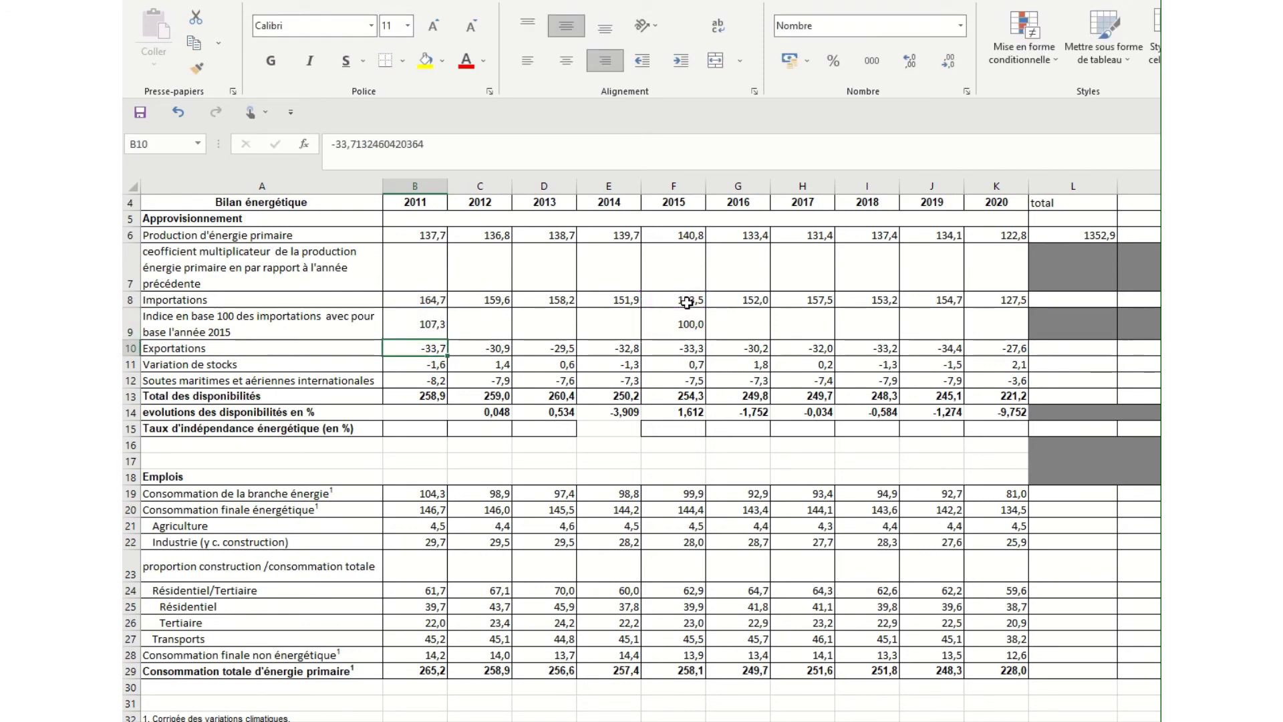
- Try copying the B9 index formula to C9, inspect the references it uses, and delete the copy
click(431, 331)
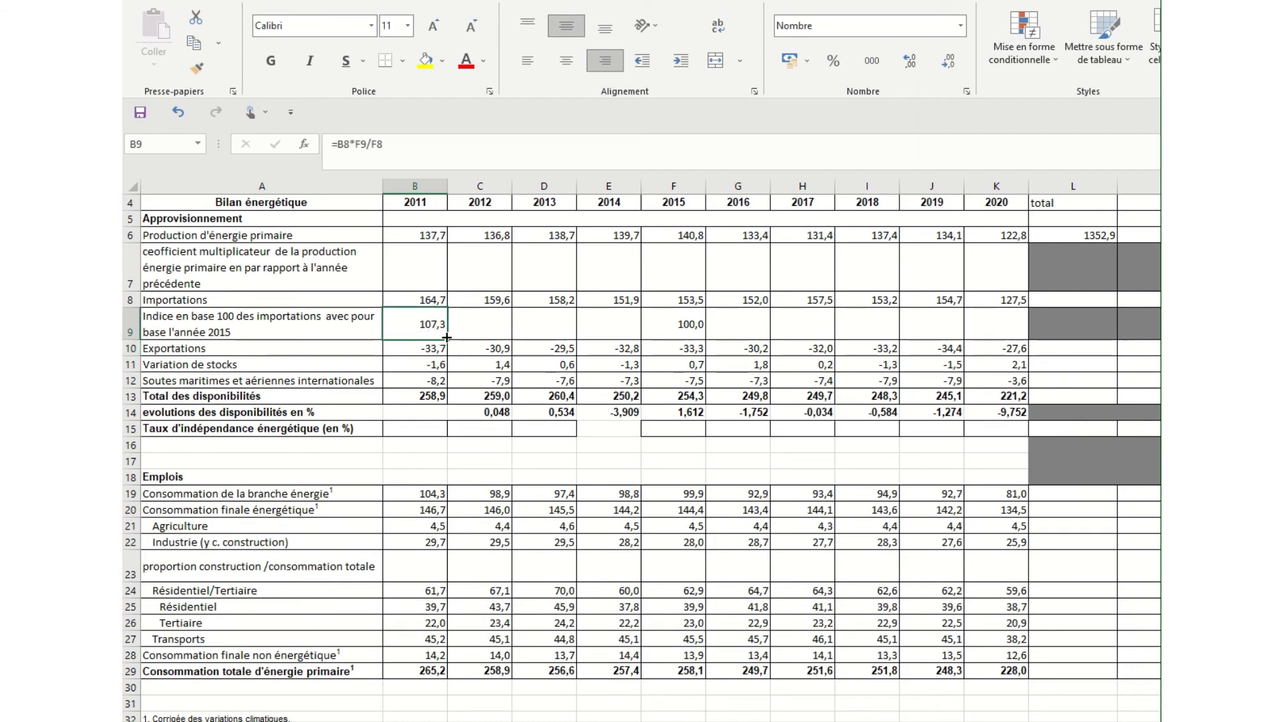
drag(447, 338, 512, 332)
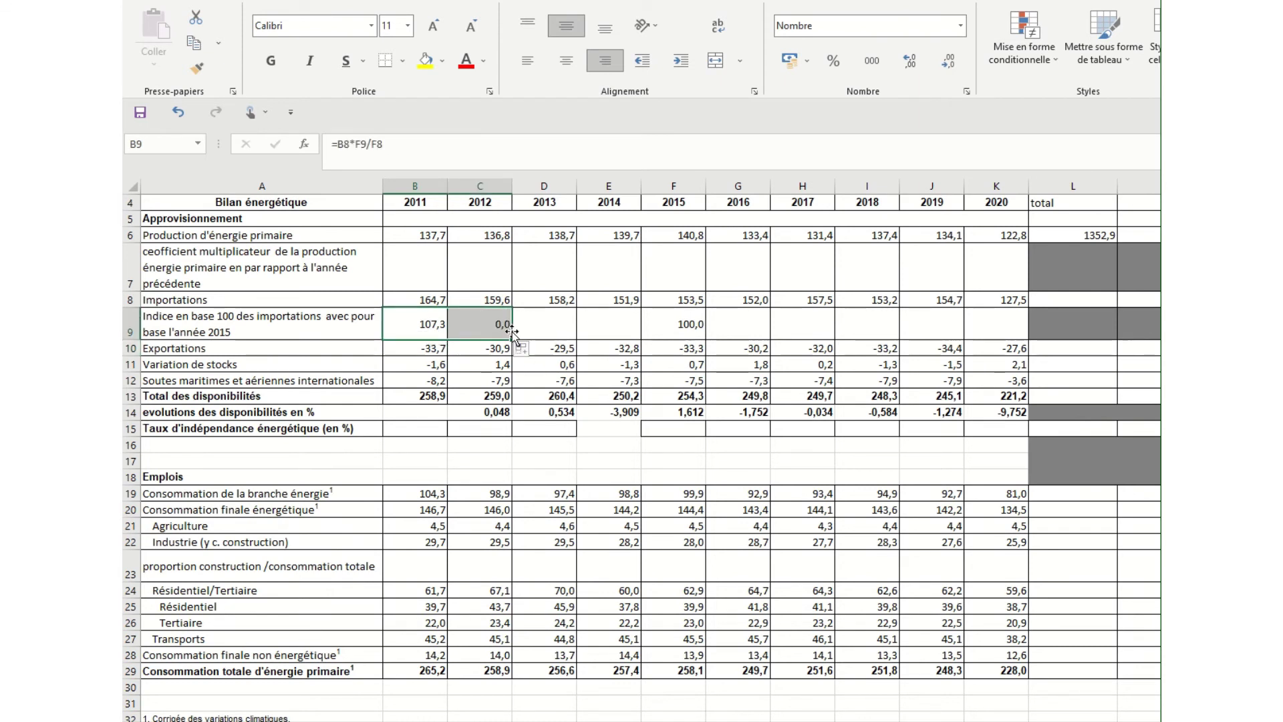
double_click(478, 315)
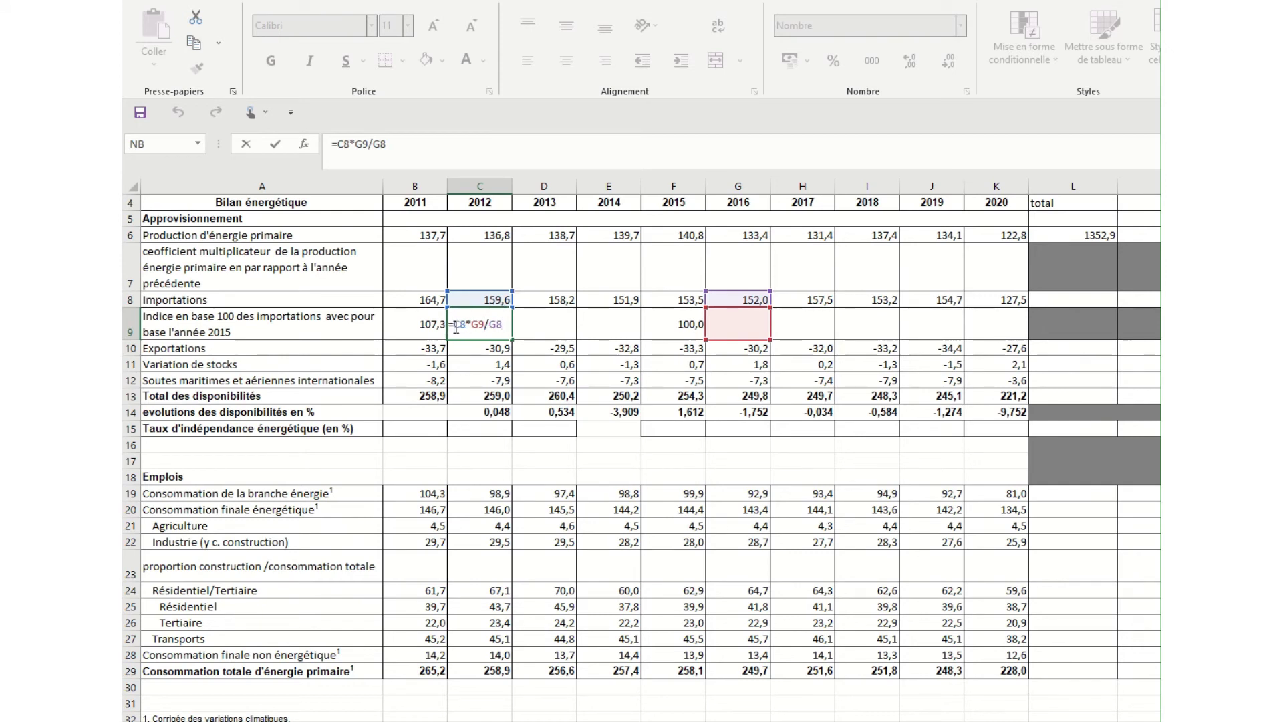
key(Return)
click(492, 324)
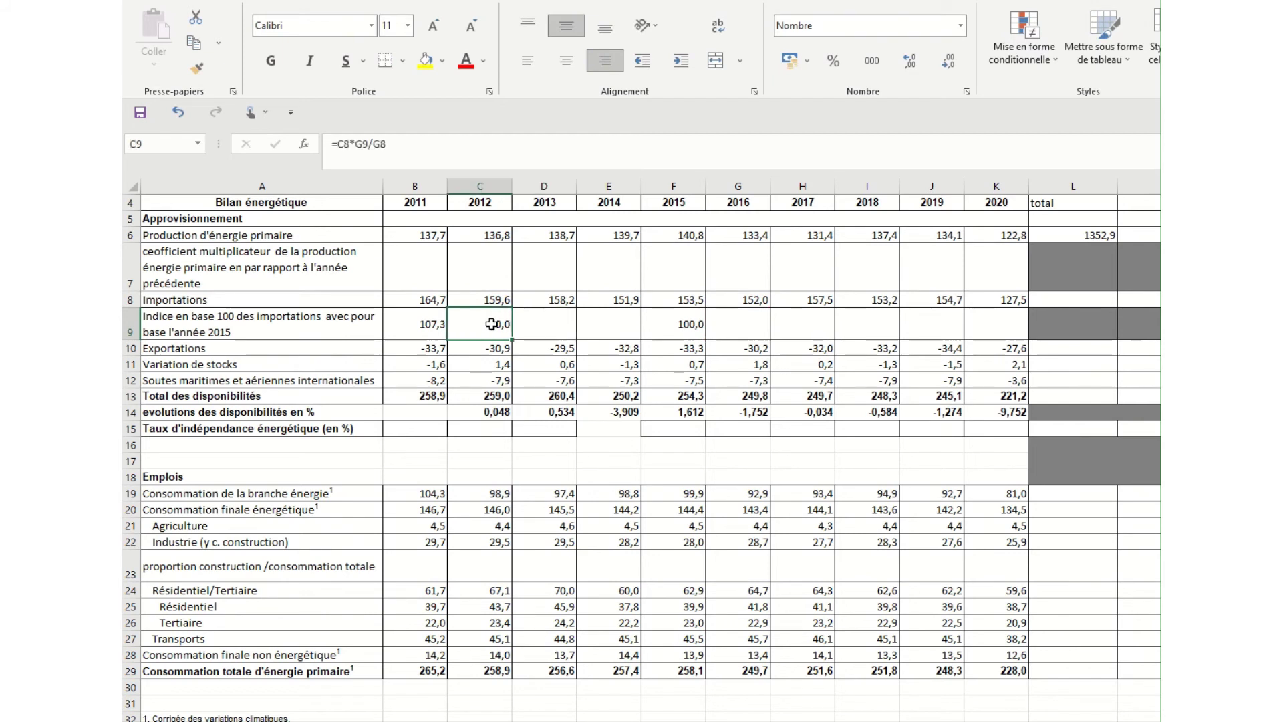
key(Delete)
- Fix the column of the 2015 references in B9 so the formula reads =B8*$F9/$F8
double_click(421, 331)
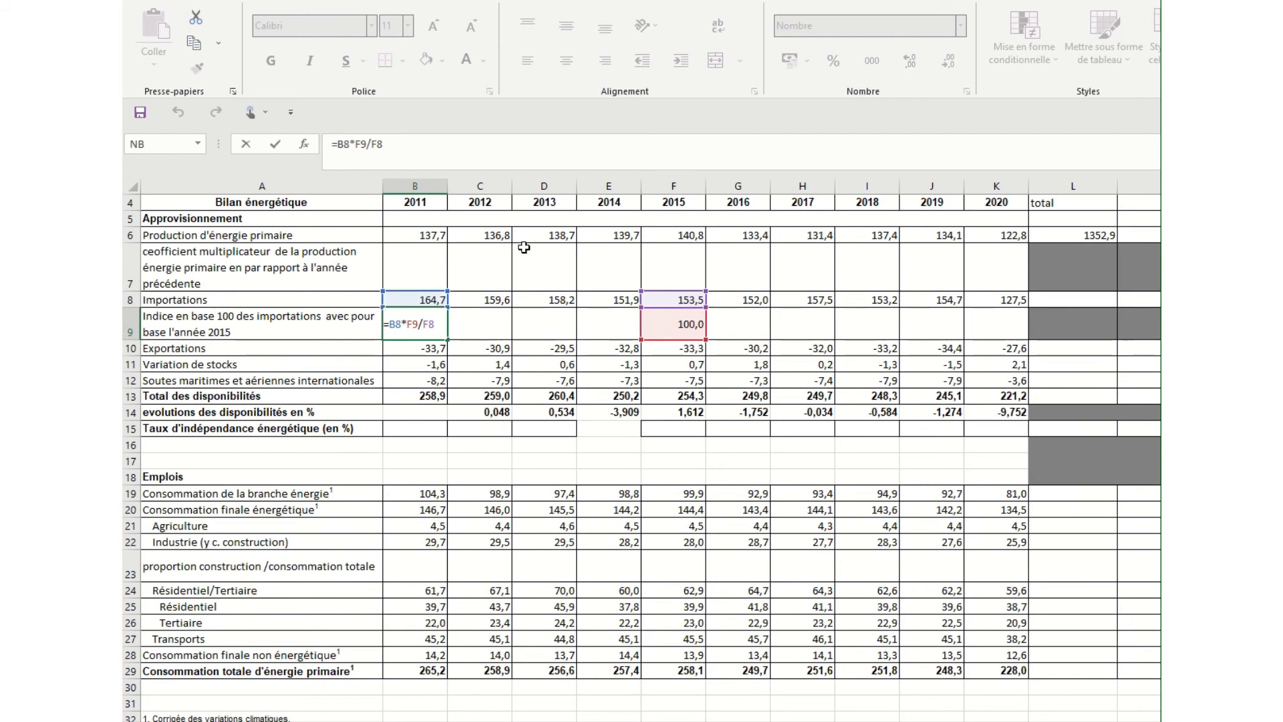
click(364, 144)
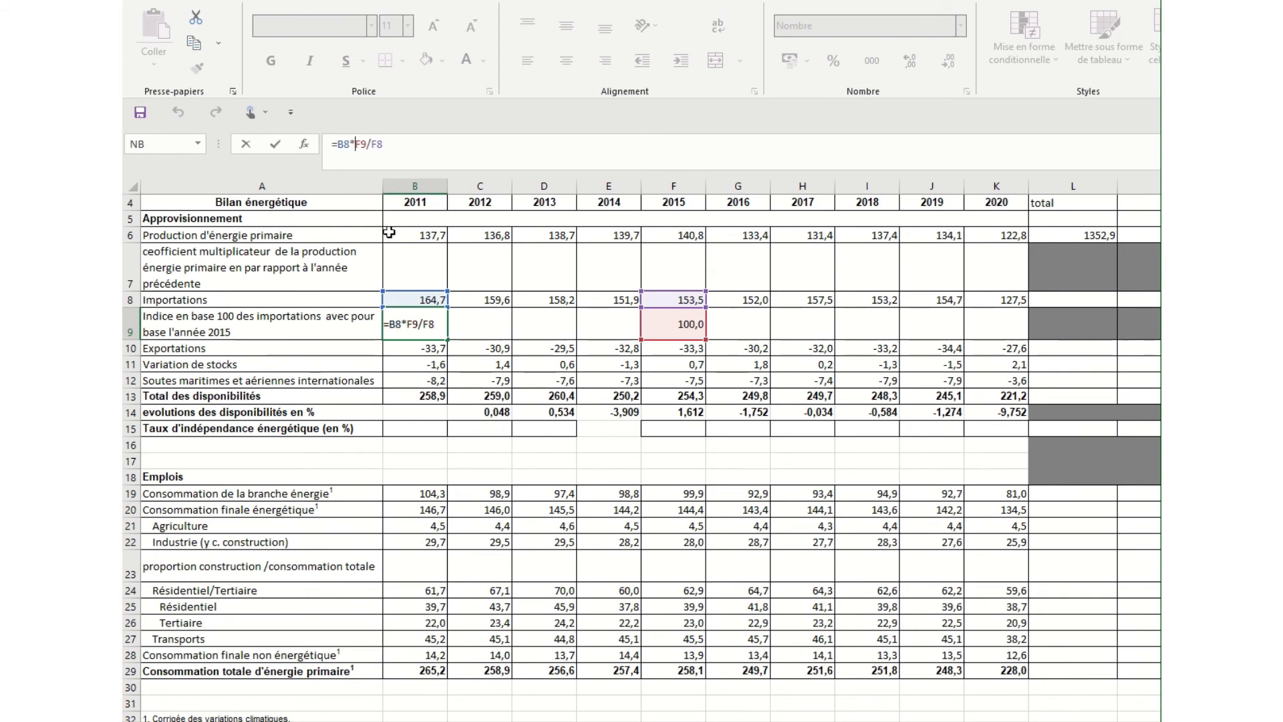
text($)
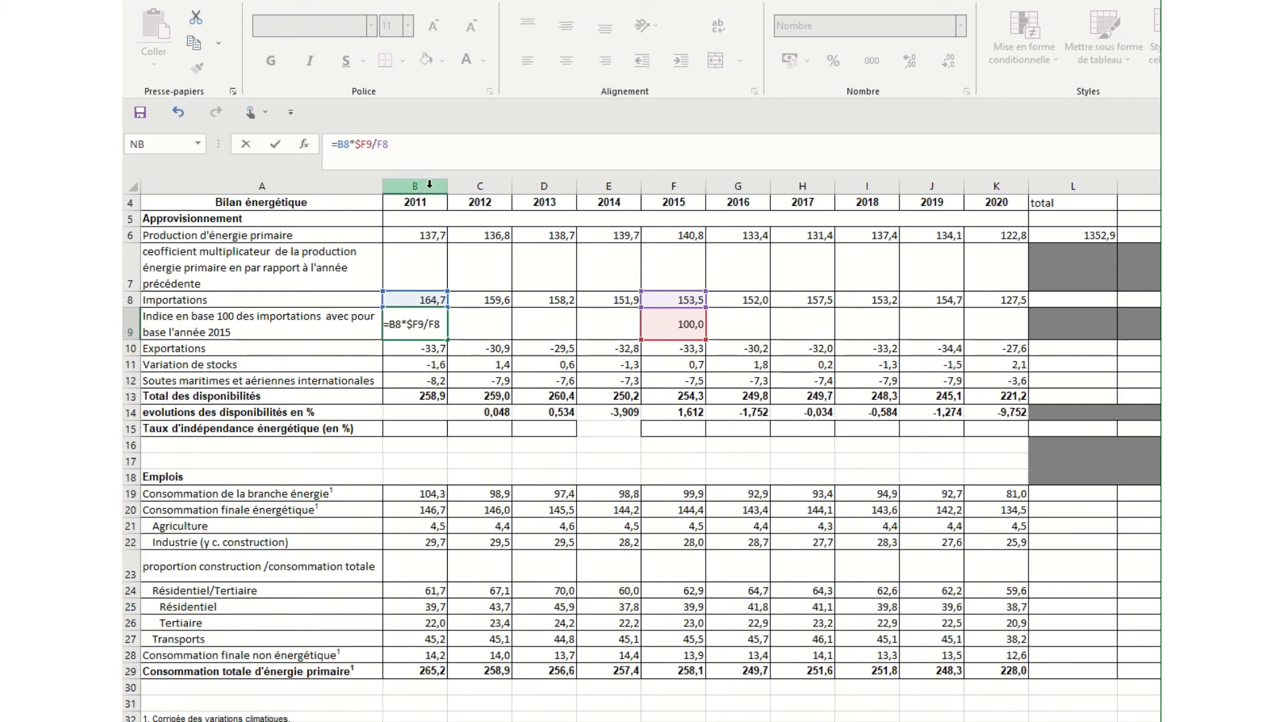
key(Right)
key(Right)
key(Right)
text($)
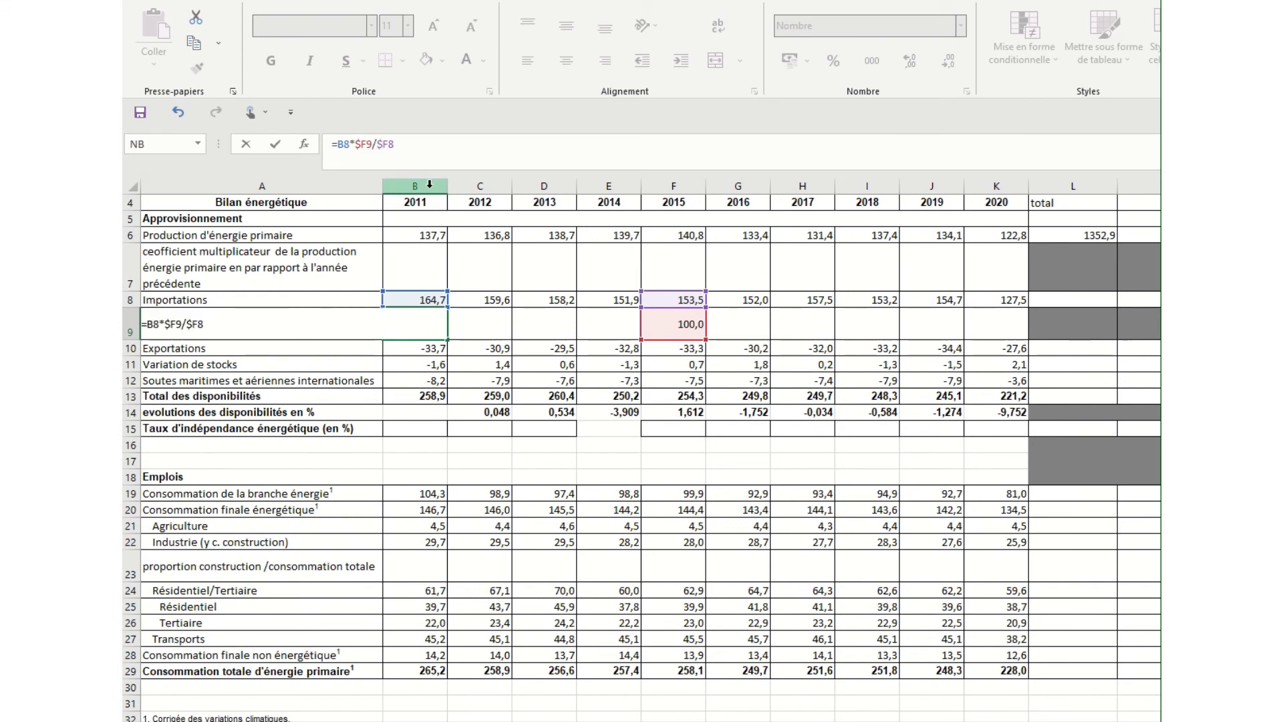
key(Return)
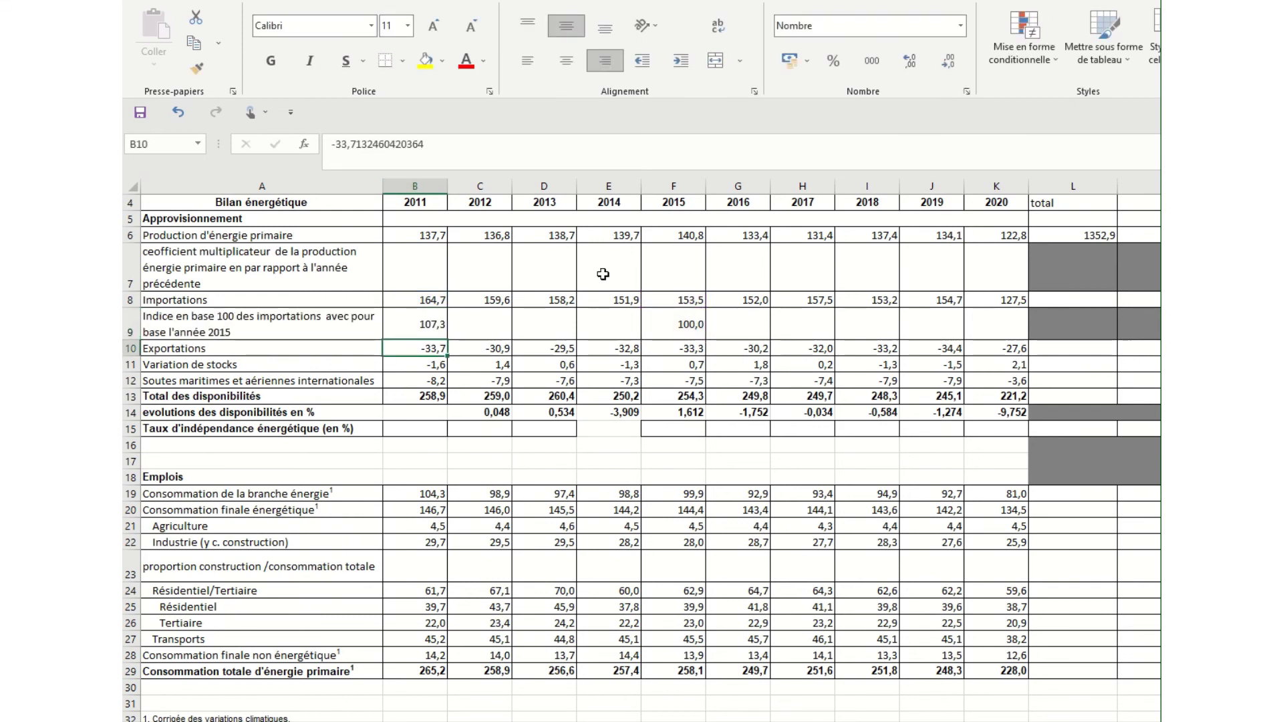
- Copy the B9 index formula across C9 to E9 for 2012 to 2014 and check the references in E9
click(439, 328)
drag(449, 341, 632, 334)
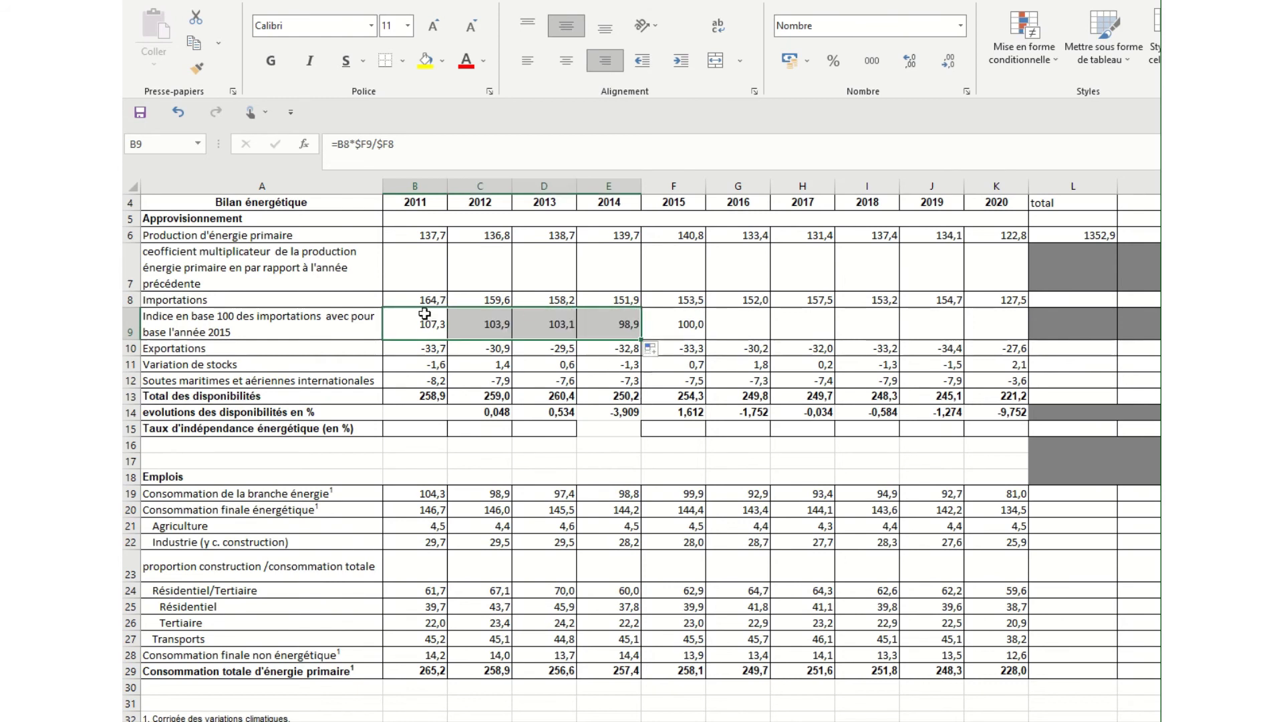
double_click(629, 328)
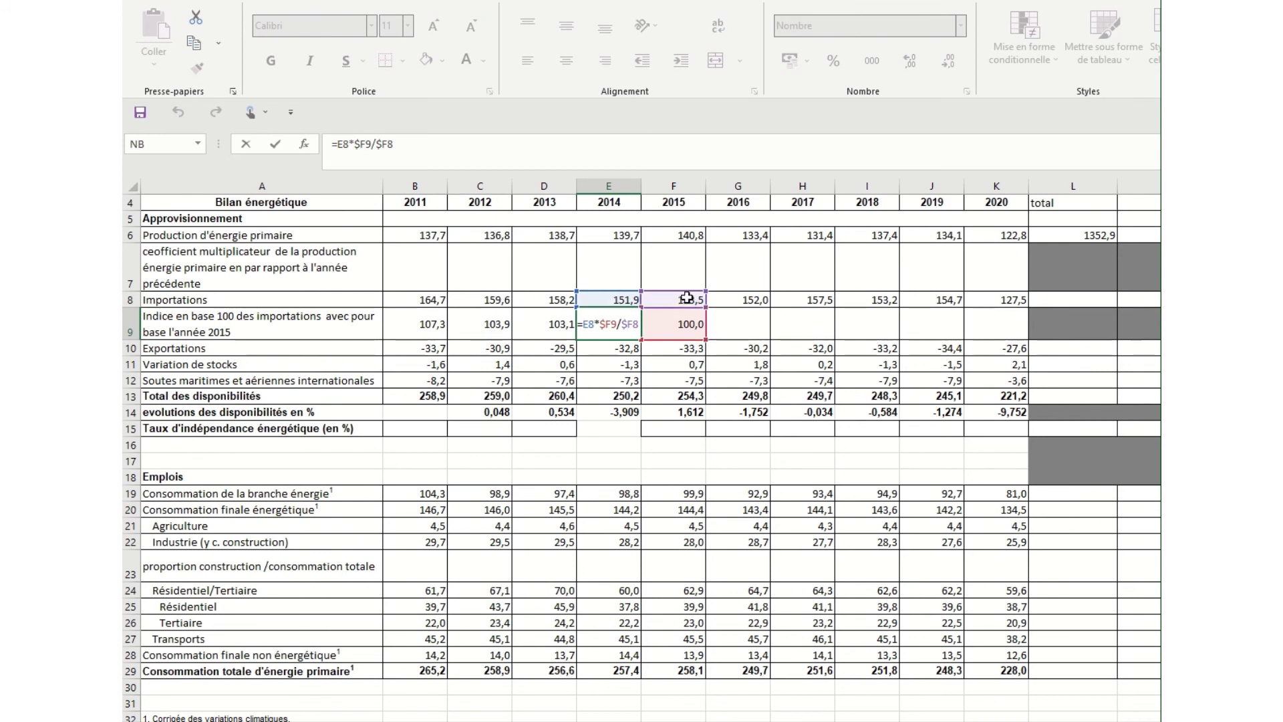
- Build the 2016 import index formula in G9 as =F9*G8/F8
click(744, 325)
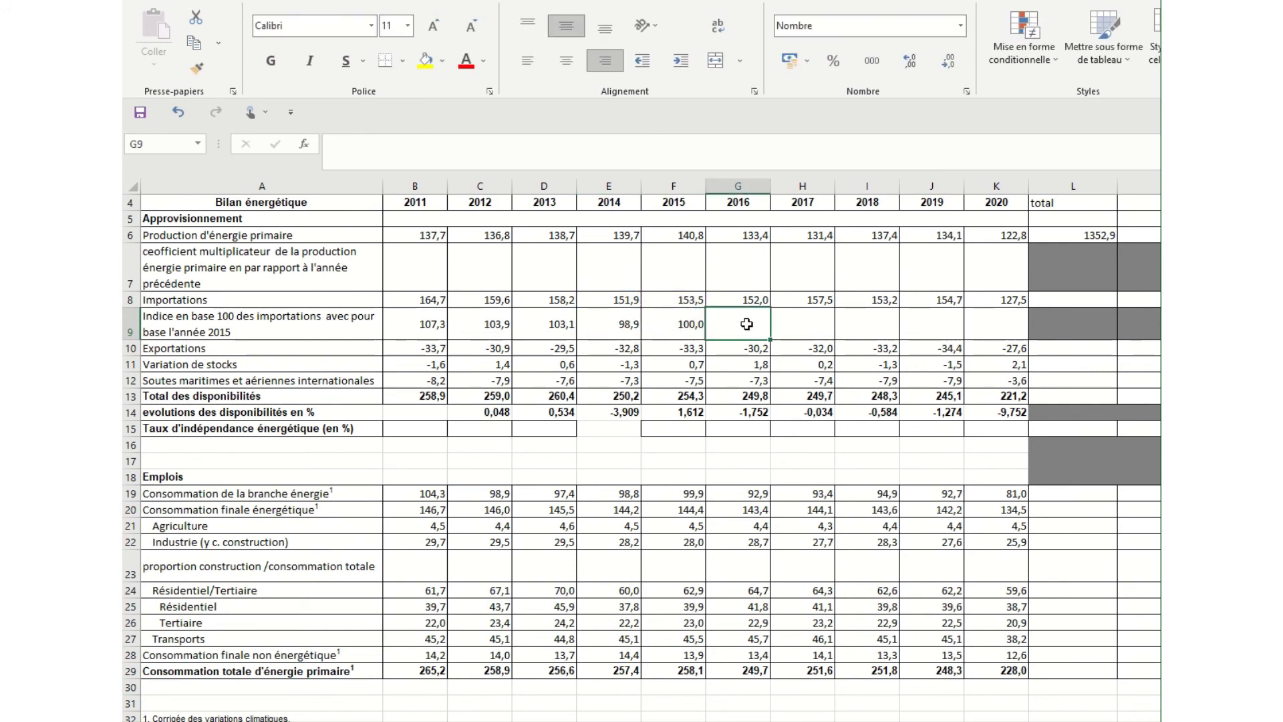
text(=)
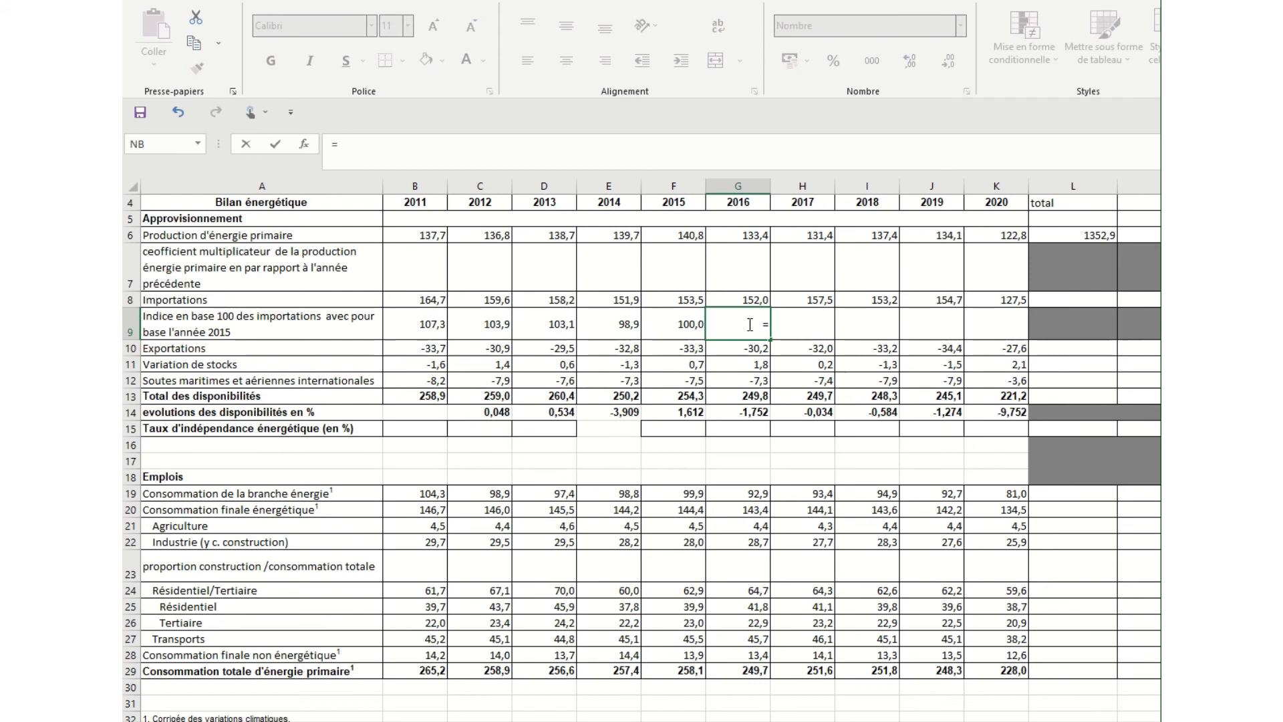
click(693, 328)
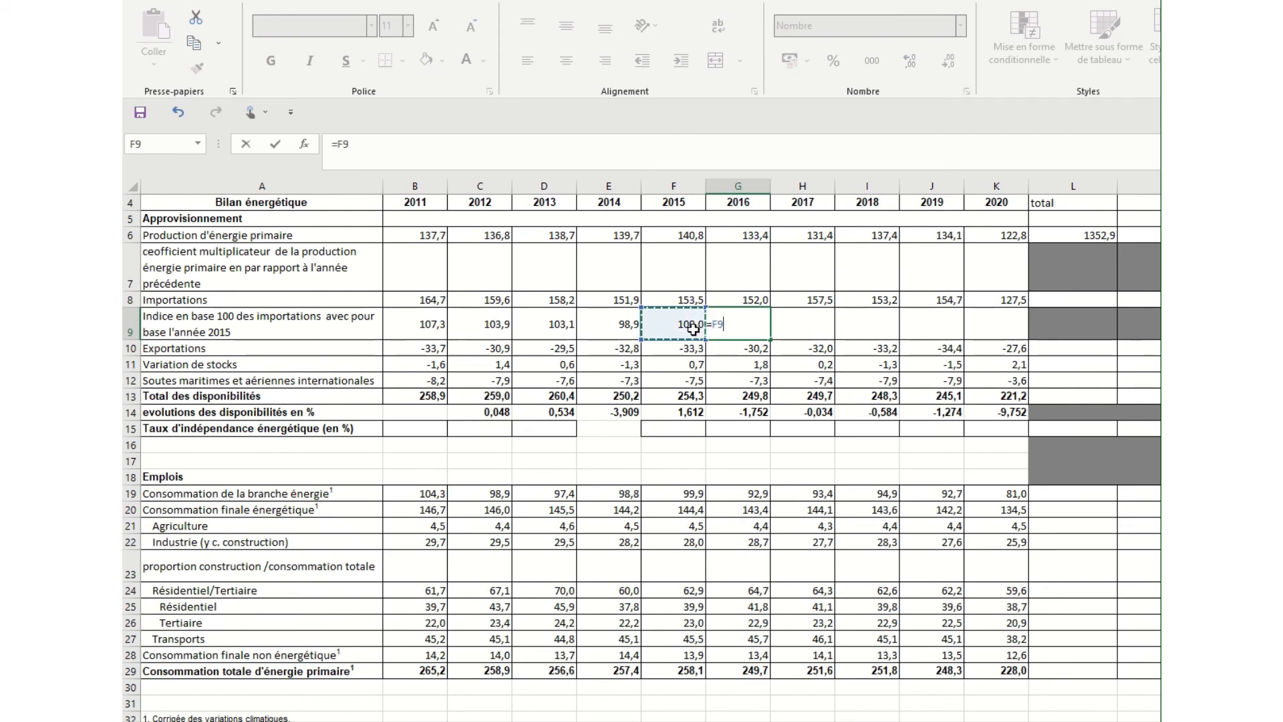
text(*)
click(621, 302)
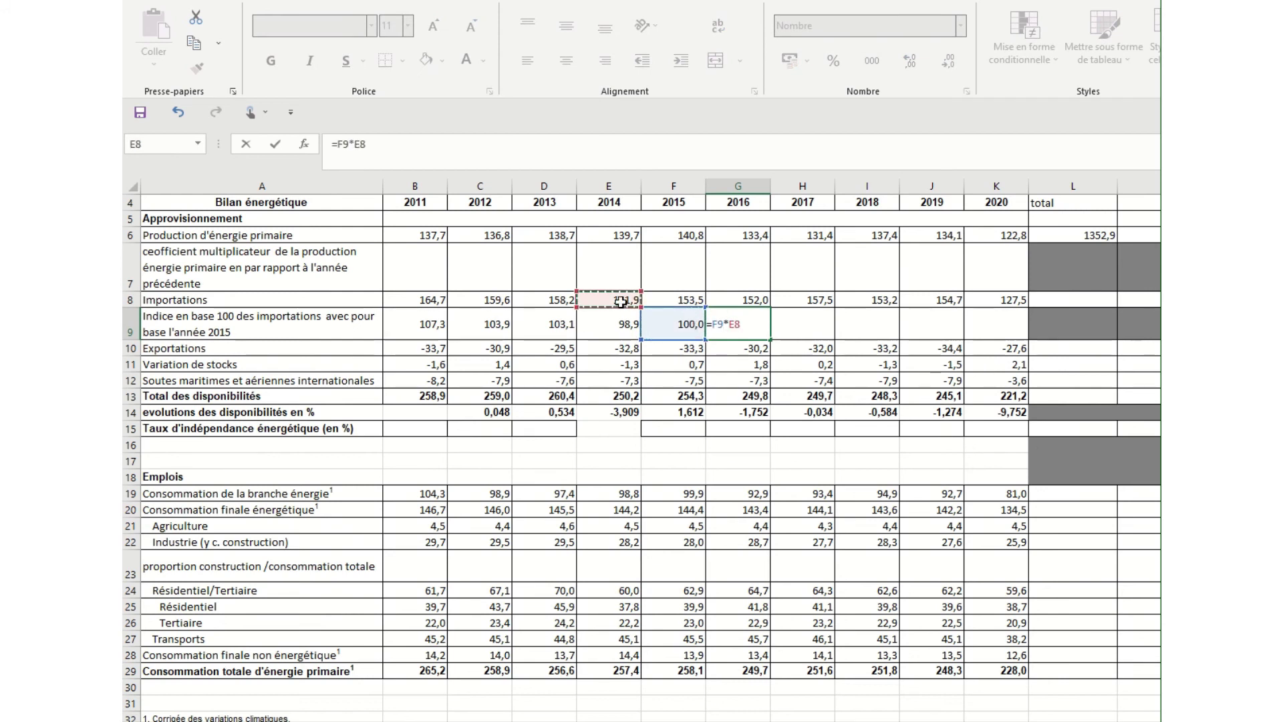
text(/)
drag(743, 326, 729, 324)
key(BackSpace)
click(752, 298)
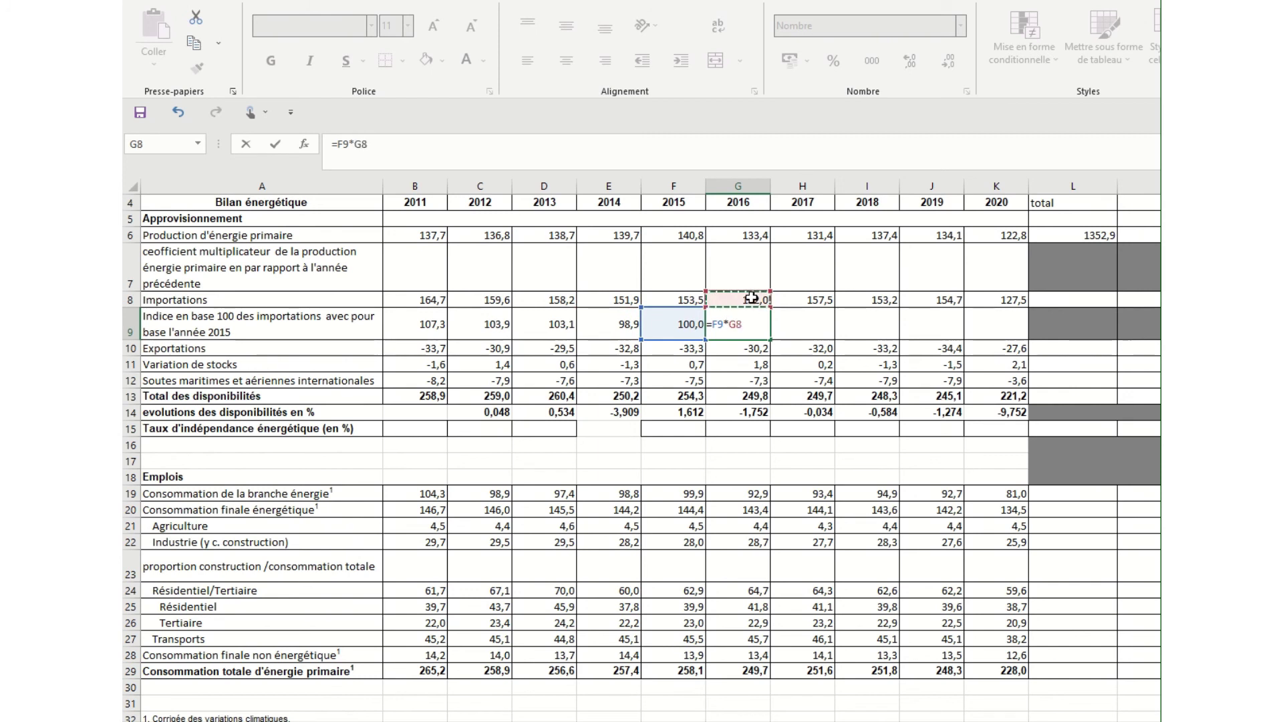
text(/)
click(690, 300)
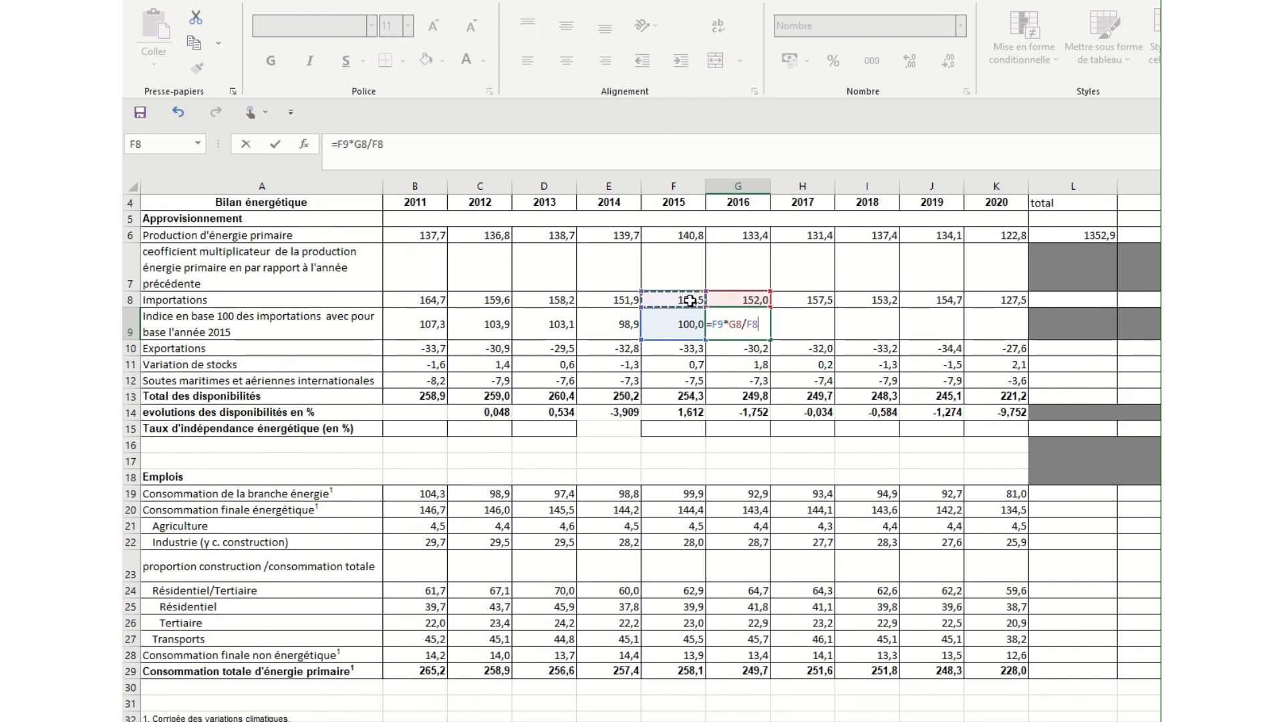
- Fix the column of both 2015 references in G9 so the formula reads =$F9*G8/$F8
click(726, 330)
text($)
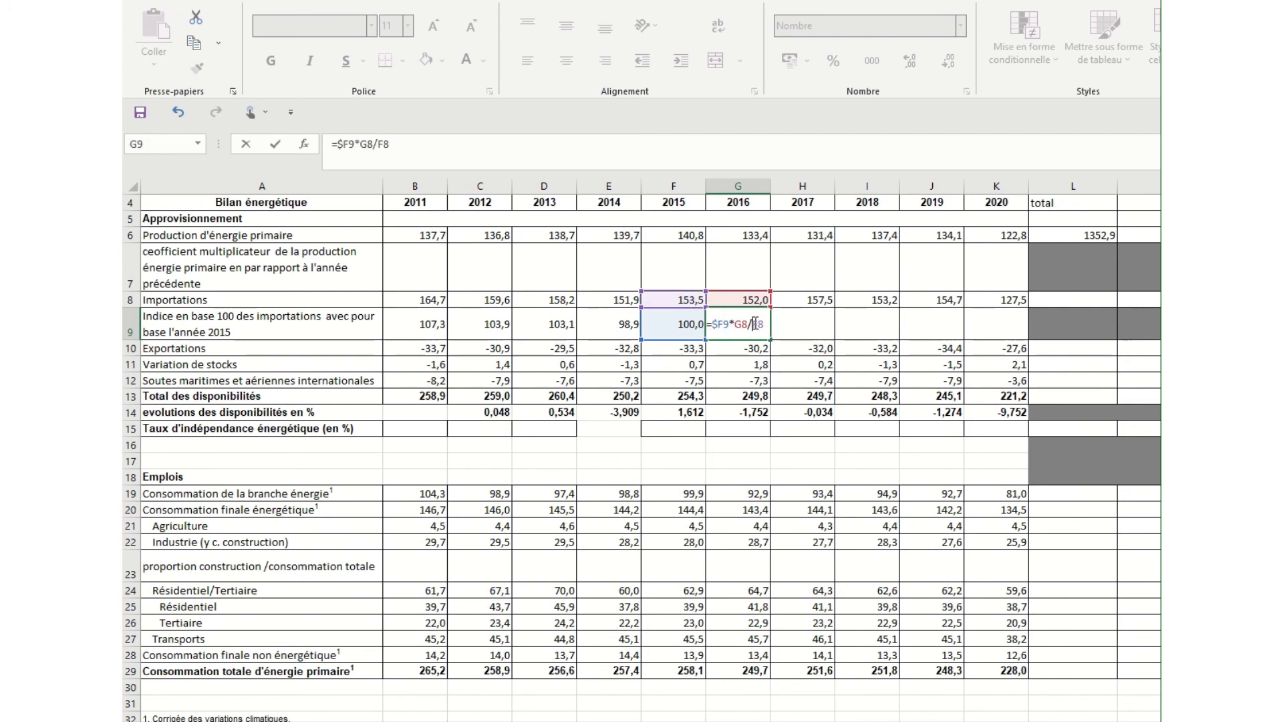
click(755, 325)
text($)
key(Return)
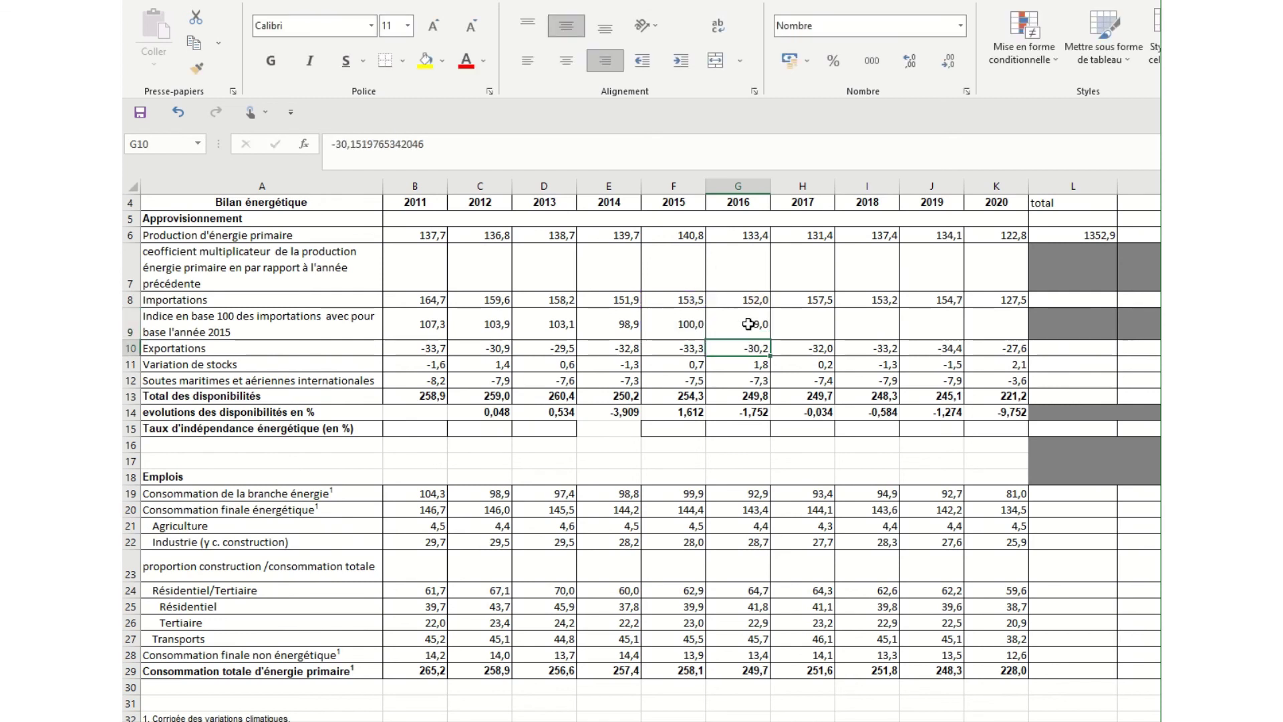
- Copy the G9 index formula across H9 to K9 for 2017 to 2020, and check the base cells F9 and F8
click(749, 324)
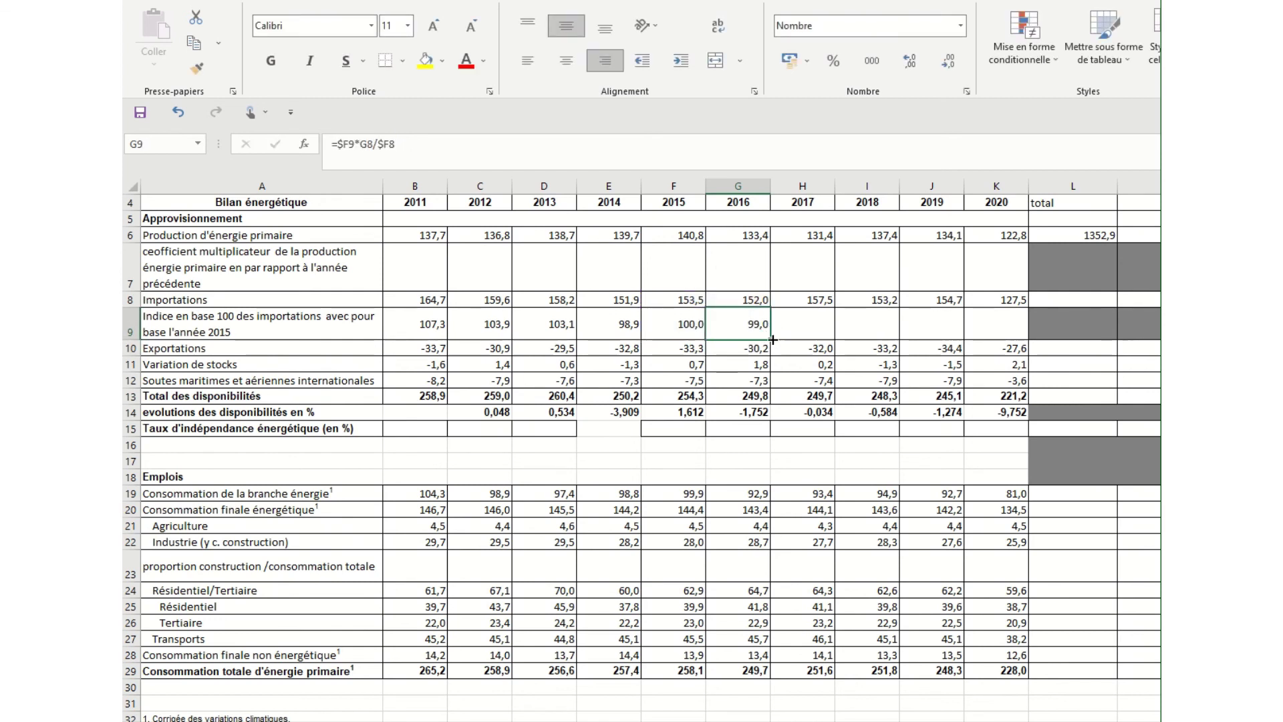
drag(769, 340, 1015, 337)
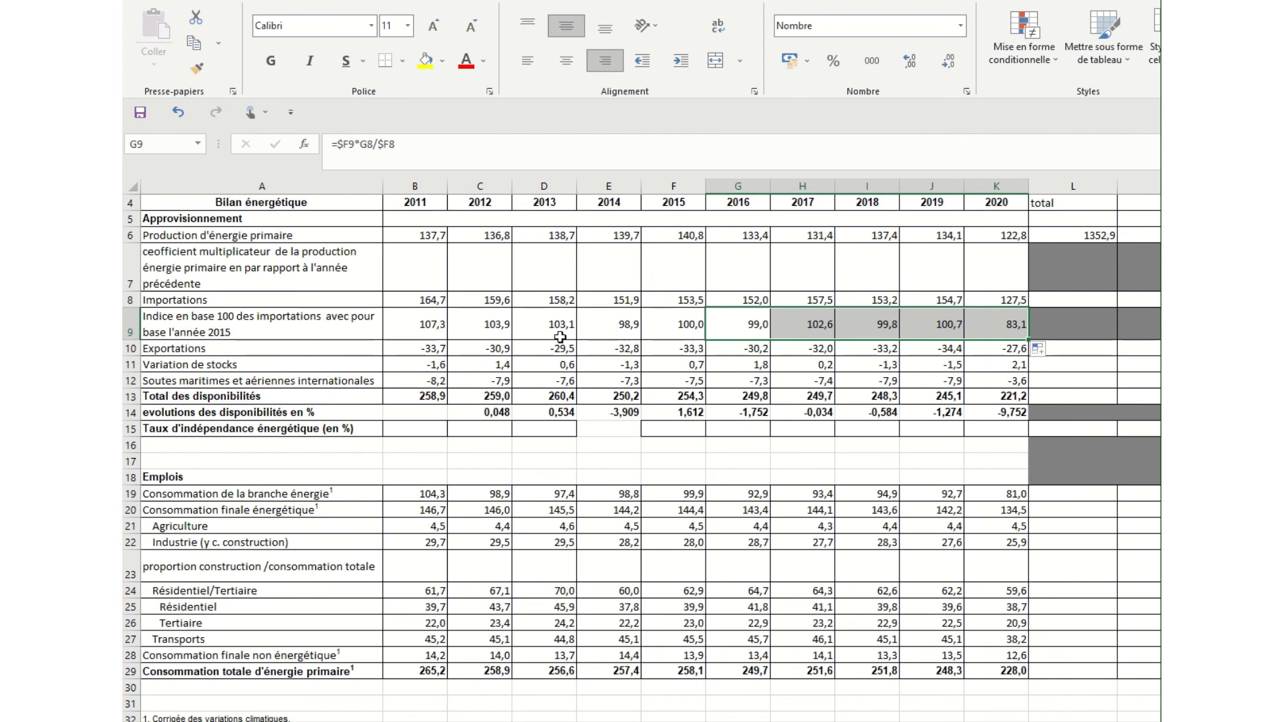
click(686, 328)
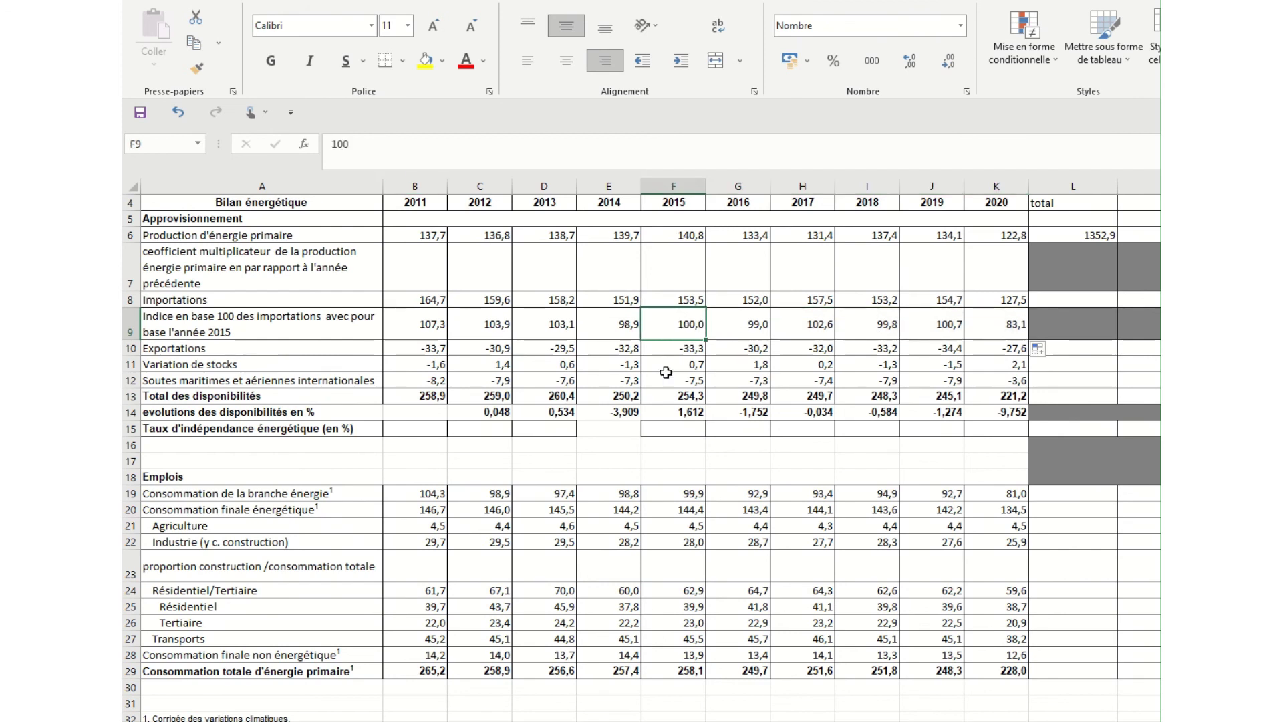
click(692, 302)
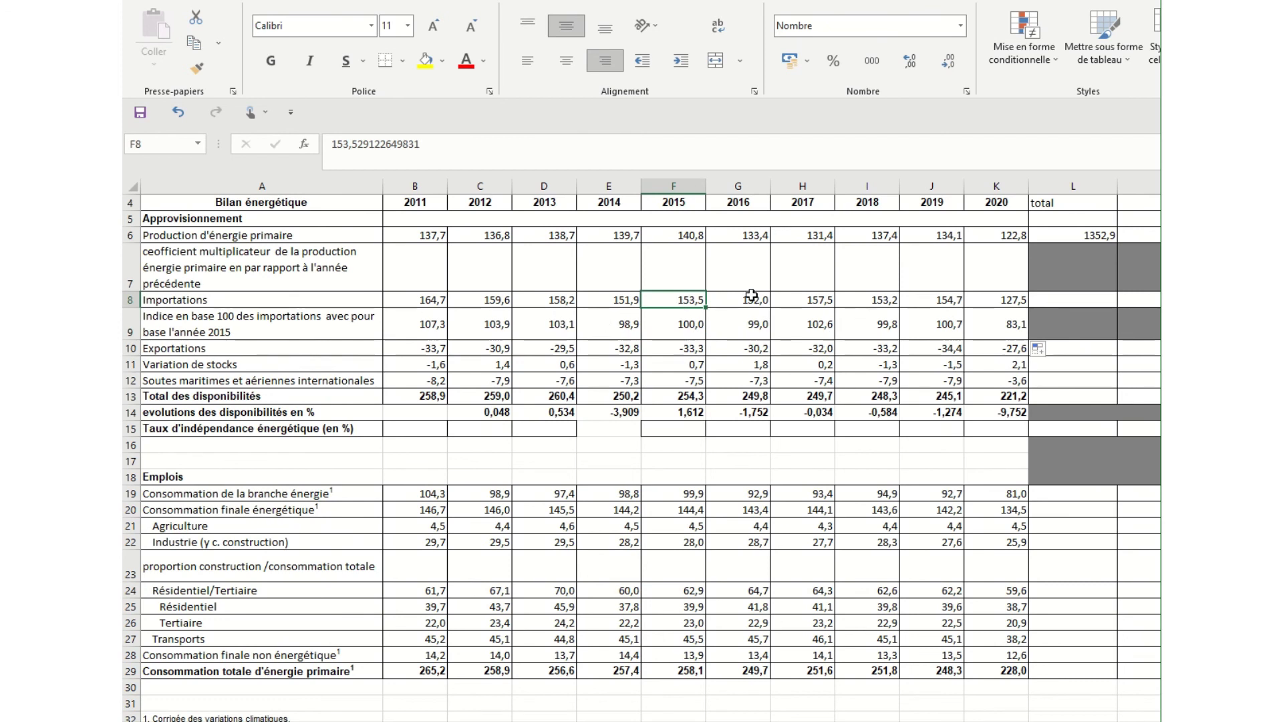